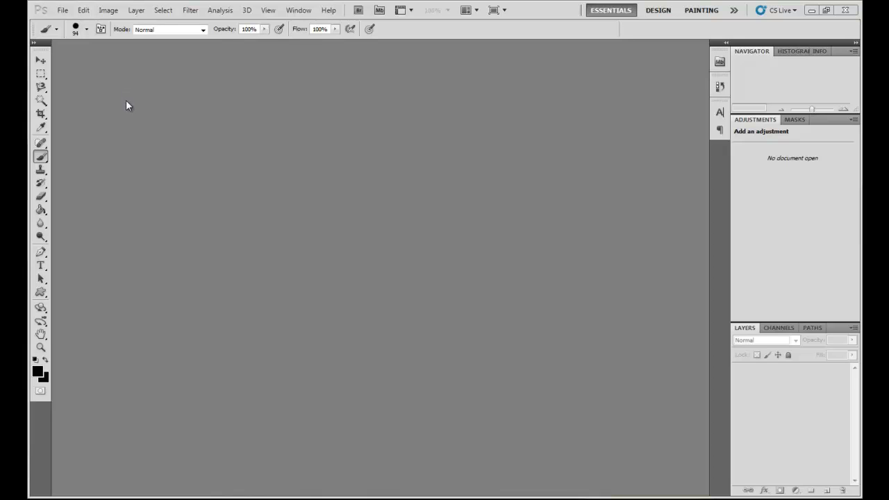
Create a new 500 × 500 pixel RGB document with white background contents.
{"action": "left_click", "coordinate": [63, 10]}
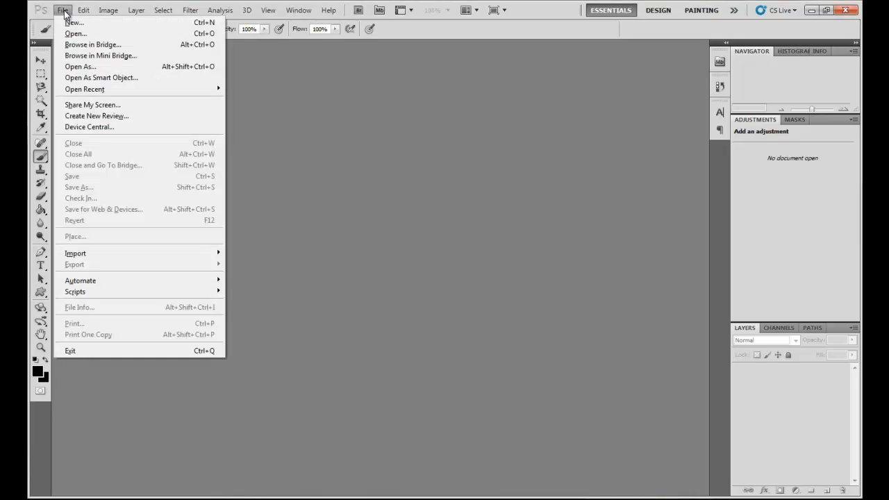
{"action": "left_click", "coordinate": [74, 22]}
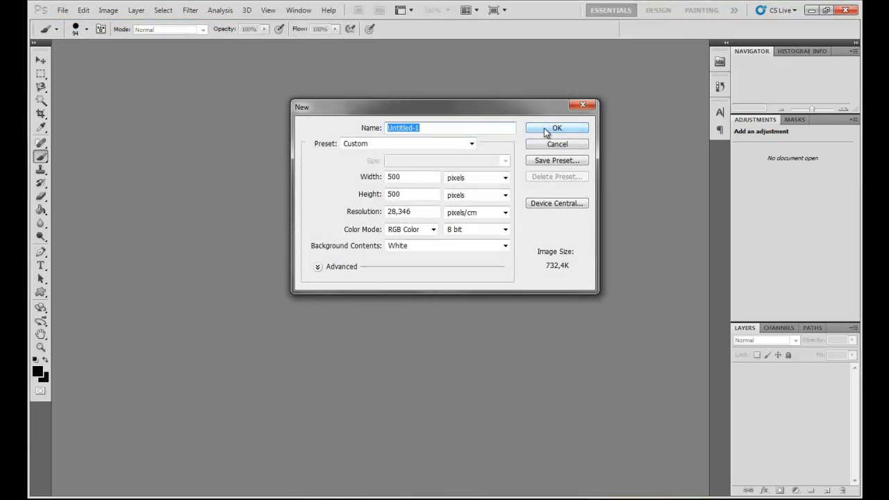
{"action": "left_click", "coordinate": [545, 132]}
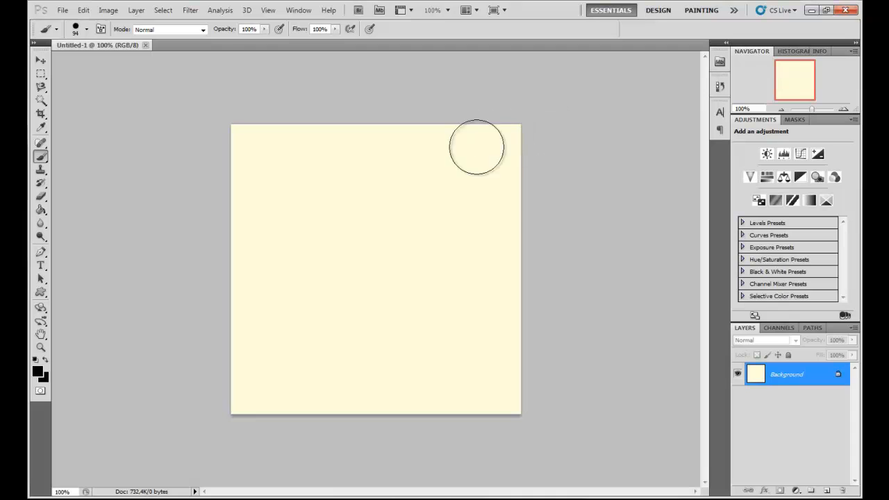
Draw a large black shield custom shape with a pointed top in the middle of the canvas and rasterize its layer.
{"action": "left_click", "coordinate": [43, 292]}
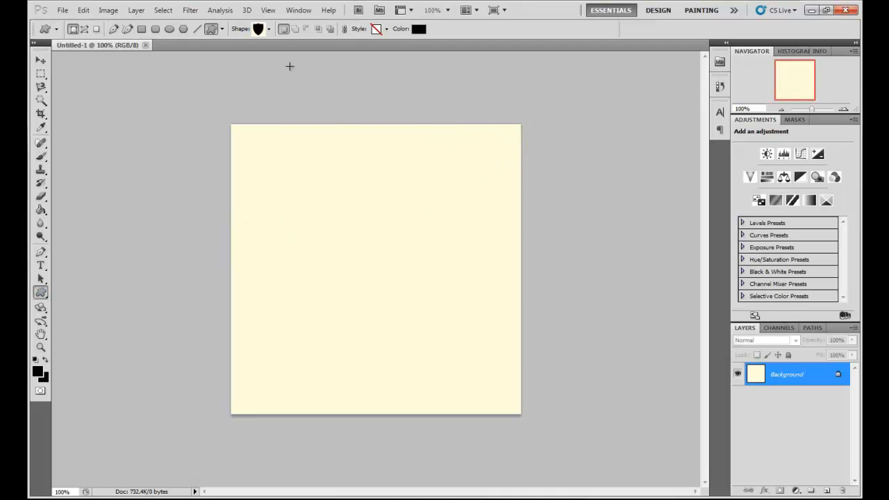
{"action": "left_click", "coordinate": [269, 29]}
{"action": "scroll", "coordinate": [312, 97], "scroll_direction": "down", "scroll_amount": 3}
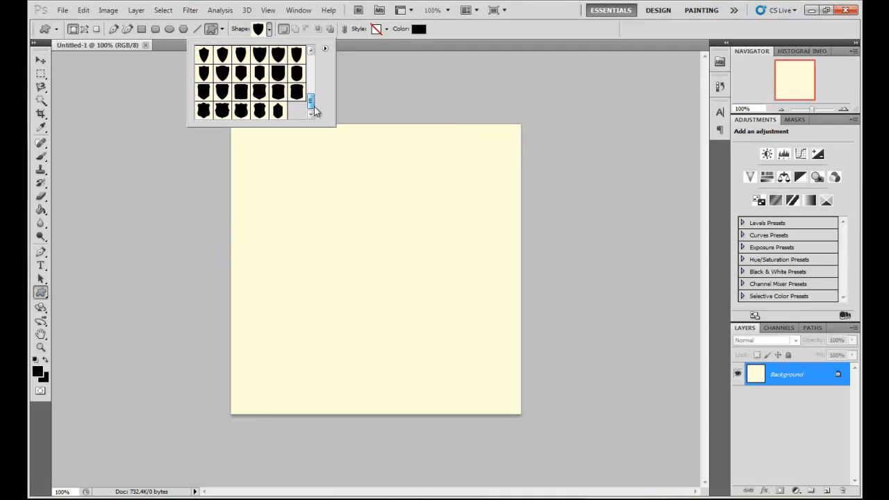
{"action": "double_click", "coordinate": [278, 56]}
{"action": "left_click_drag", "start_coordinate": [256, 147], "coordinate": [466, 406]}
{"action": "mouse_move", "coordinate": [387, 269]}
{"action": "left_mouse_down"}
{"action": "mouse_move", "coordinate": [405, 280]}
{"action": "mouse_move", "coordinate": [398, 274]}
{"action": "left_mouse_up"}
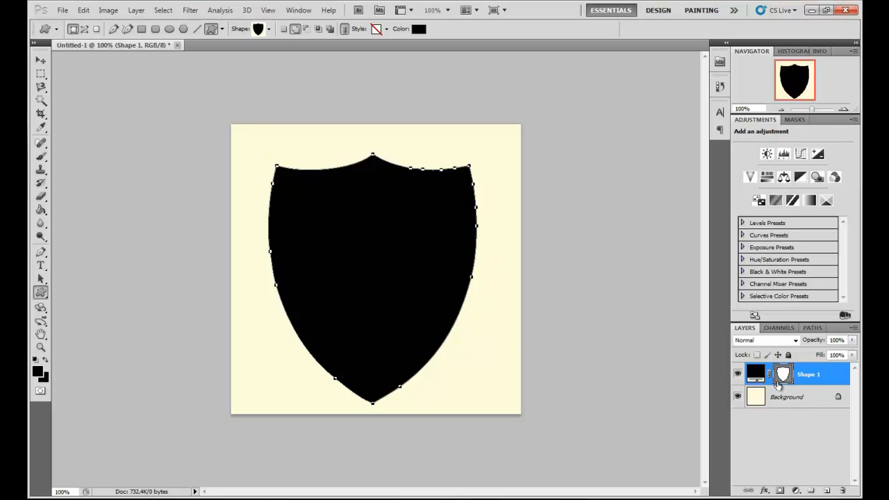
{"action": "right_click", "coordinate": [816, 375]}
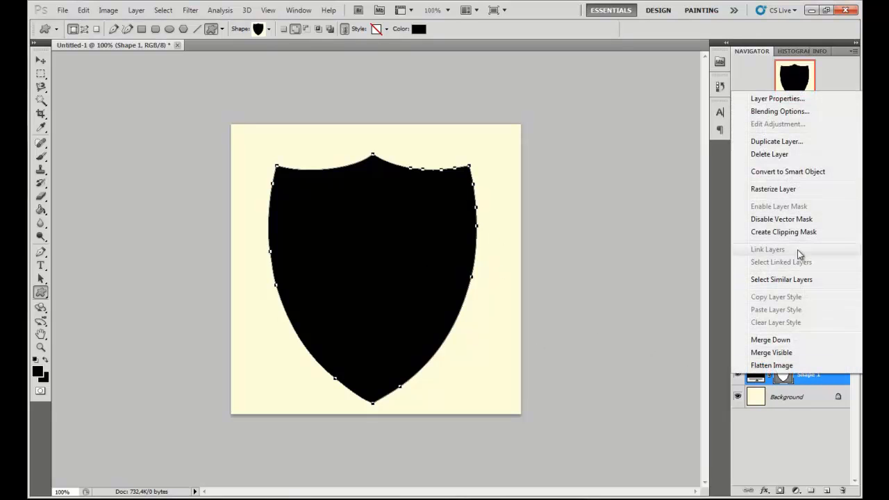
{"action": "left_click", "coordinate": [785, 192]}
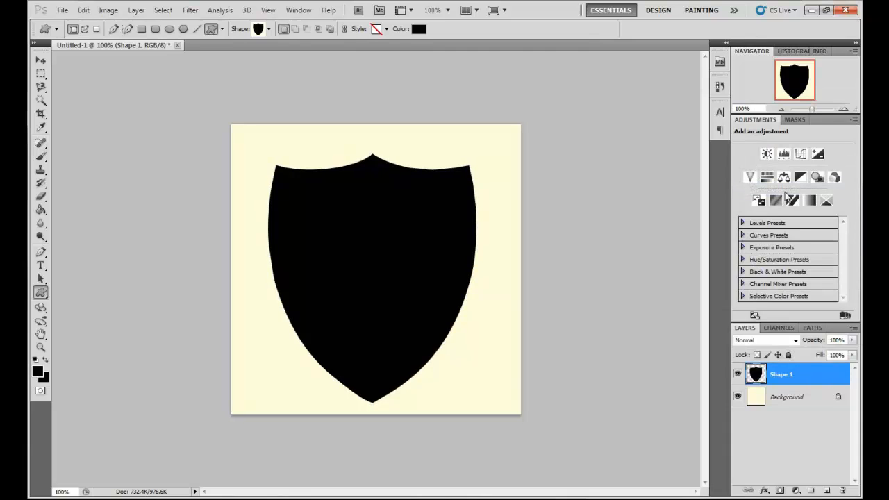
Trim the shield's top edge to a smooth arc by deleting everything outside a wide elliptical selection, and deselect.
{"action": "left_click_drag", "start_coordinate": [41, 74], "coordinate": [84, 86]}
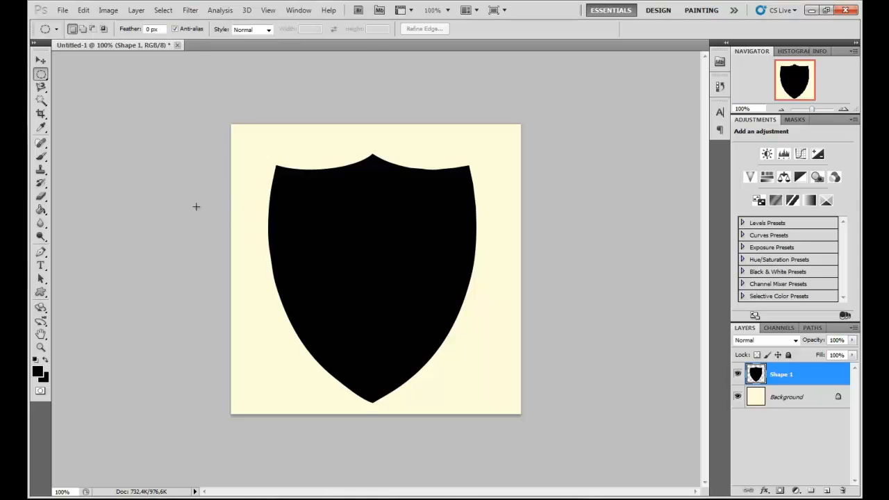
{"action": "left_click_drag", "start_coordinate": [556, 403], "coordinate": [595, 403]}
{"action": "left_click_drag", "start_coordinate": [424, 310], "coordinate": [416, 318]}
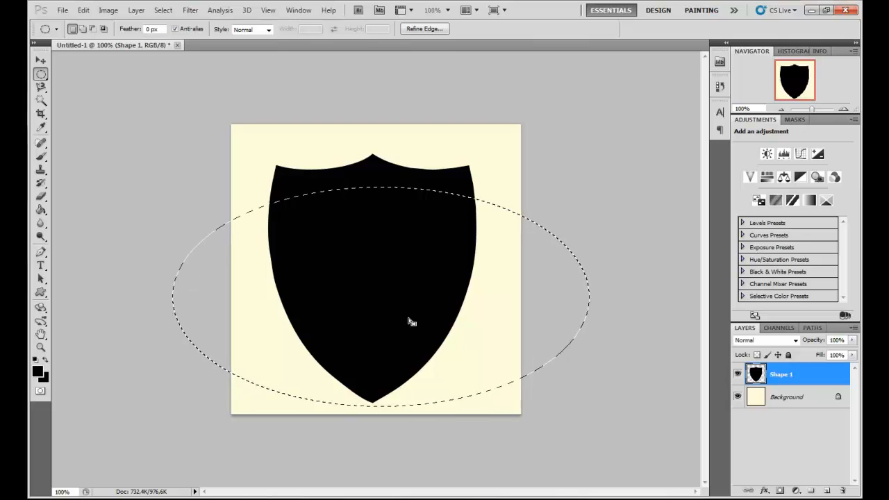
{"action": "left_click", "coordinate": [163, 9]}
{"action": "left_click", "coordinate": [175, 55]}
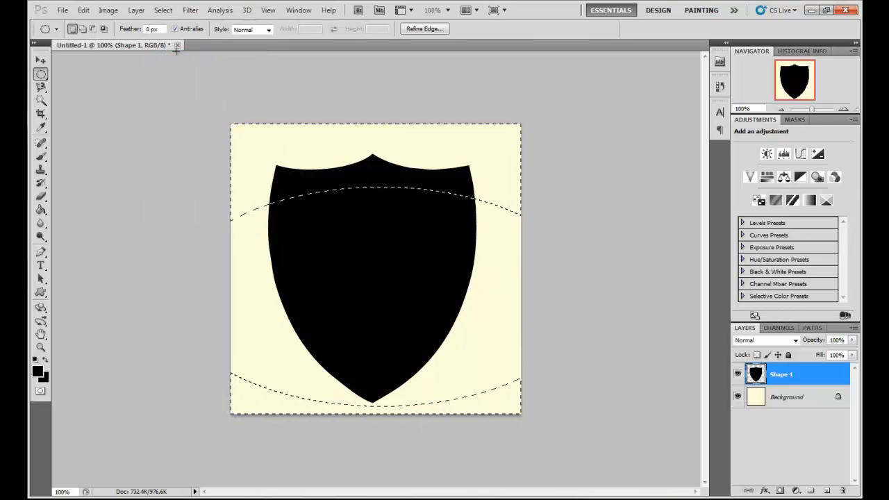
{"action": "key", "text": "Delete"}
{"action": "key", "text": "ctrl+d"}
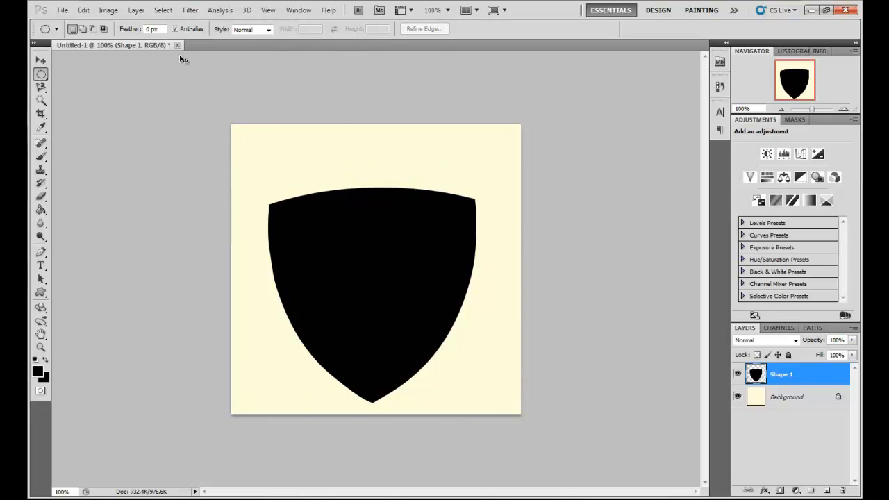
Free-transform the trimmed shield, scaling it to about 110.56% and centering it on the canvas.
{"action": "key", "text": "ctrl+t"}
{"action": "left_click_drag", "start_coordinate": [368, 242], "coordinate": [365, 205]}
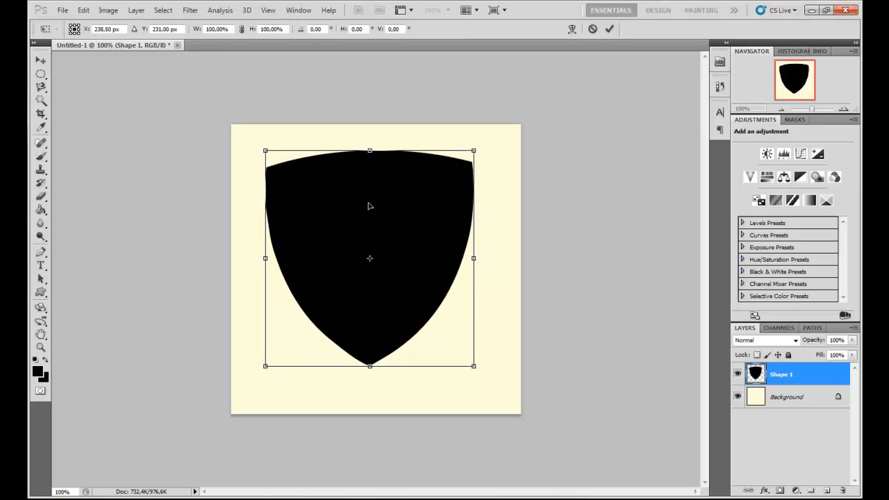
{"action": "left_click_drag", "start_coordinate": [476, 367], "coordinate": [493, 393]}
{"action": "left_click_drag", "start_coordinate": [435, 282], "coordinate": [434, 283]}
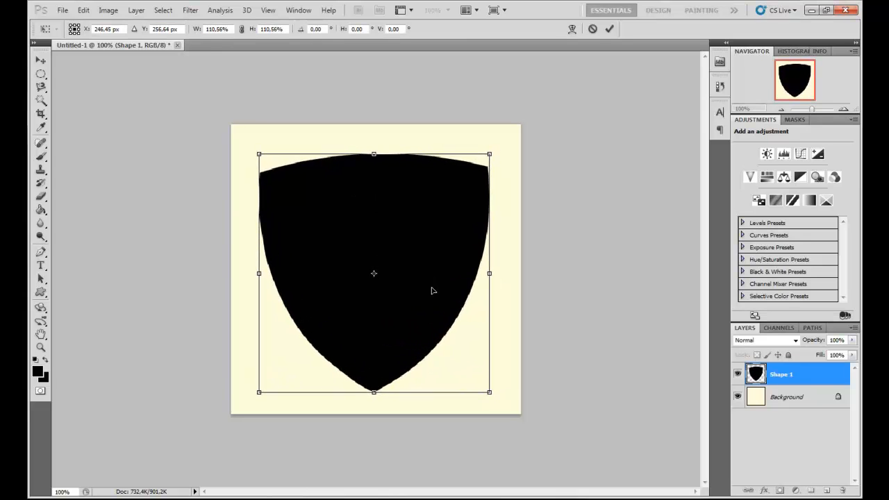
Warp the shield so both upper corners pull inward, and apply the transformation.
{"action": "right_click", "coordinate": [417, 289]}
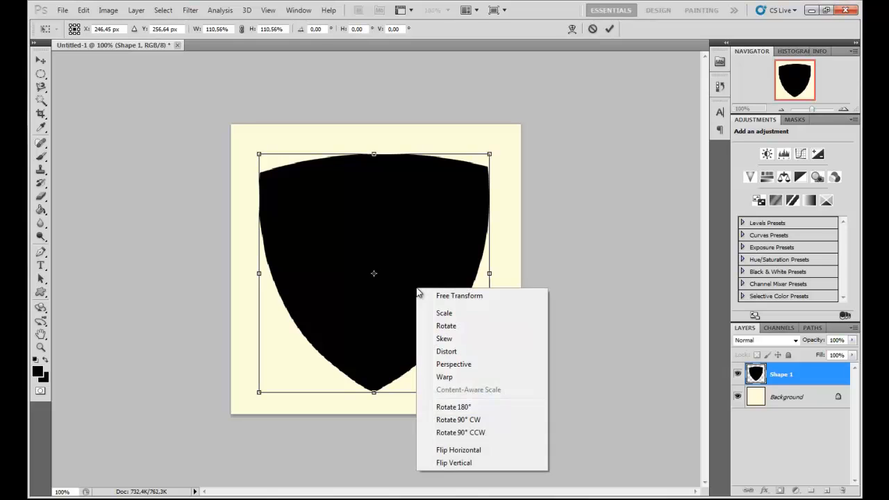
{"action": "left_click", "coordinate": [460, 375]}
{"action": "left_click_drag", "start_coordinate": [491, 154], "coordinate": [480, 155]}
{"action": "left_click_drag", "start_coordinate": [260, 158], "coordinate": [283, 150]}
{"action": "left_click_drag", "start_coordinate": [481, 158], "coordinate": [473, 155]}
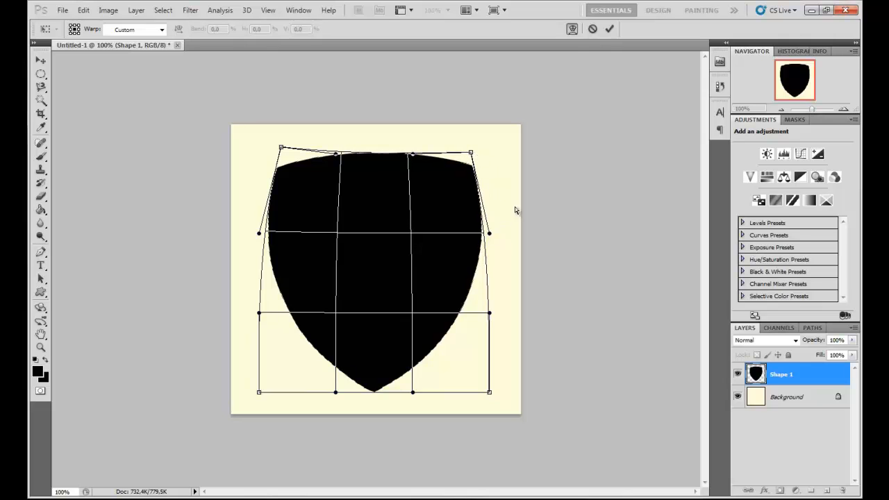
{"action": "left_click", "coordinate": [612, 26]}
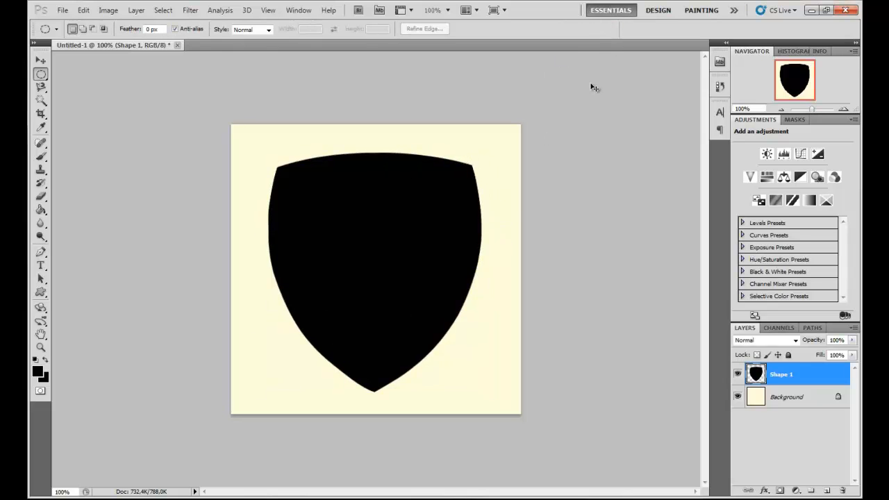
Free-transform the shield to about 100.6% width and 104.6% height, and recenter it on the canvas.
{"action": "key", "text": "ctrl+t"}
{"action": "left_click_drag", "start_coordinate": [490, 272], "coordinate": [481, 273]}
{"action": "left_click_drag", "start_coordinate": [476, 395], "coordinate": [486, 403]}
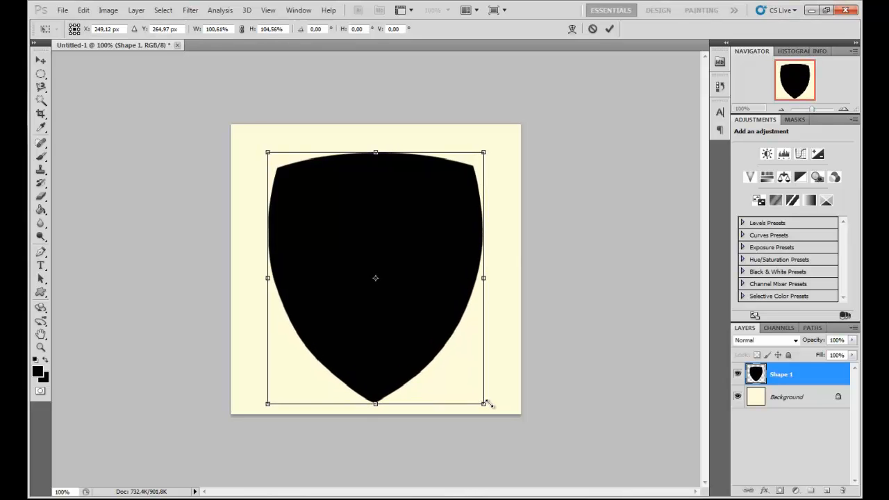
{"action": "left_click_drag", "start_coordinate": [421, 310], "coordinate": [420, 311]}
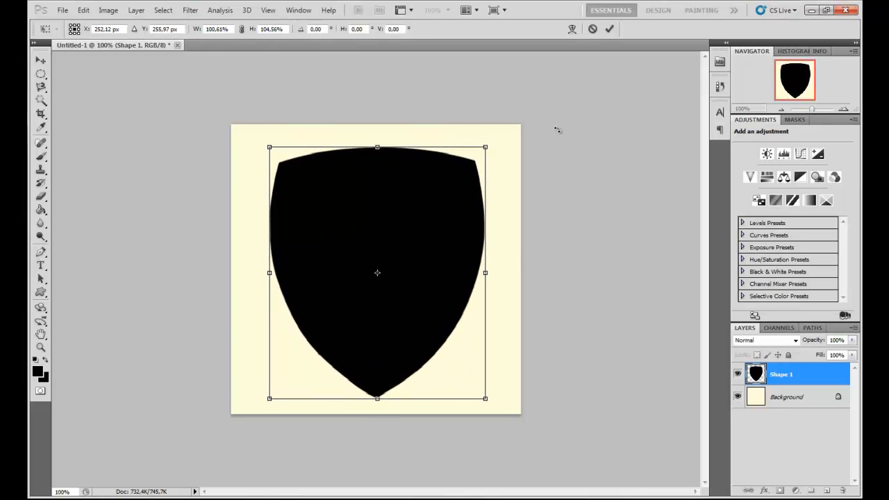
{"action": "left_click", "coordinate": [610, 28]}
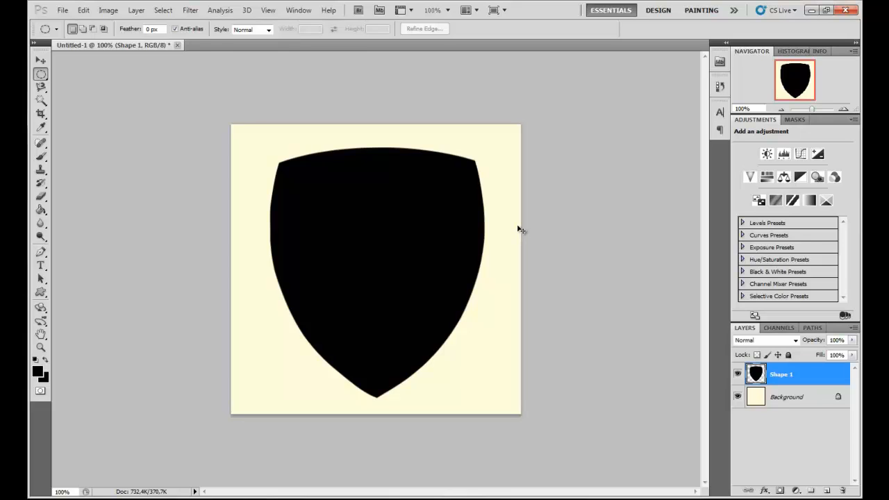
Duplicate the Shape 1 layer twice and hide both copies.
{"action": "key", "text": "ctrl+j"}
{"action": "key", "text": "ctrl+j"}
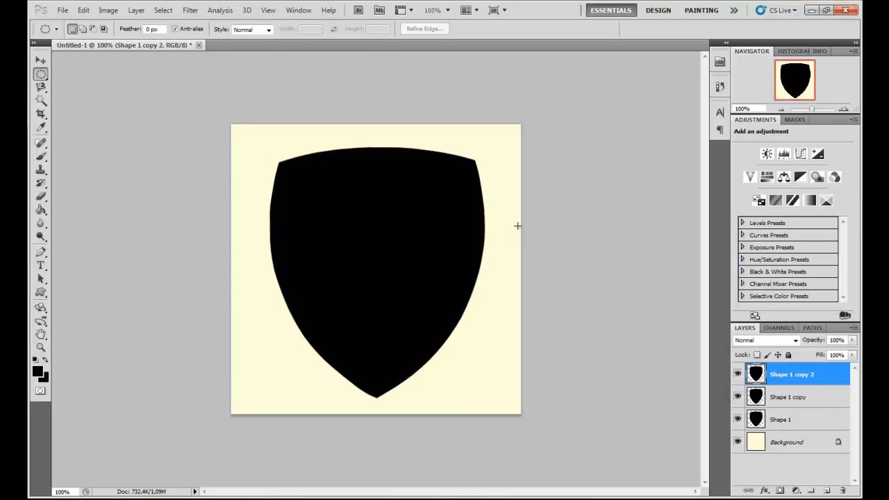
{"action": "left_click", "coordinate": [738, 374]}
{"action": "left_click", "coordinate": [738, 396]}
Select the whole shield area on the original Shape 1 layer with the Magic Wand.
{"action": "left_click", "coordinate": [787, 427]}
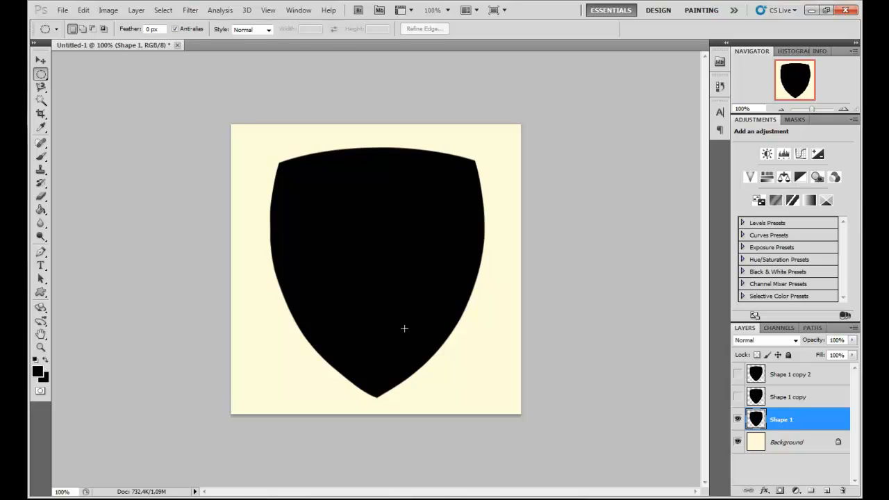
{"action": "key", "text": "w"}
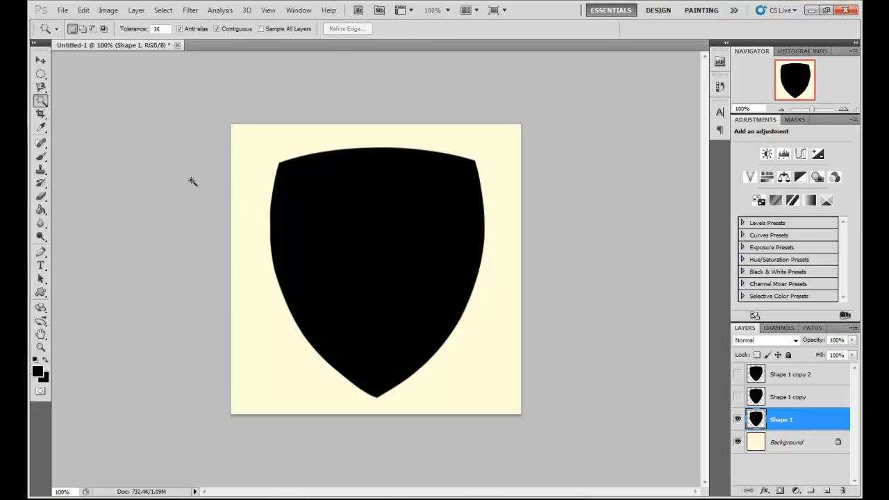
{"action": "left_click", "coordinate": [384, 266]}
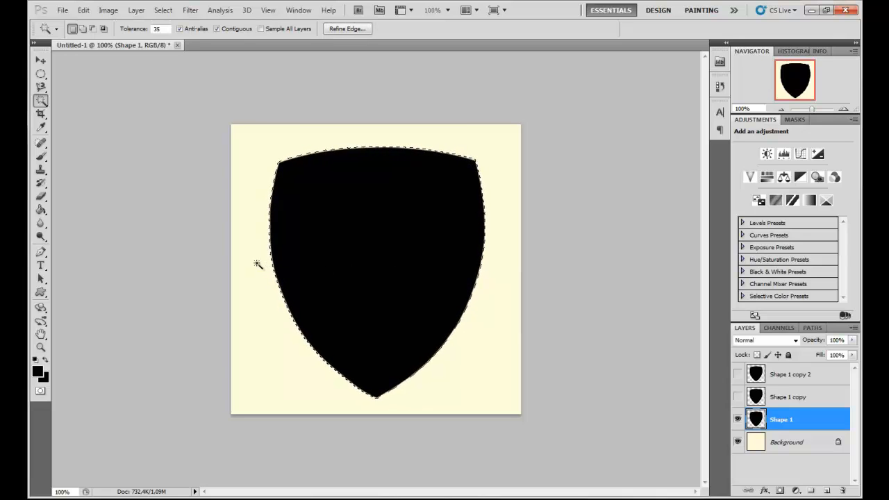
Set up a gradient with its start stop at 000000 and its end stop at 3e3e3e.
{"action": "left_click", "coordinate": [41, 210]}
{"action": "left_click", "coordinate": [85, 207]}
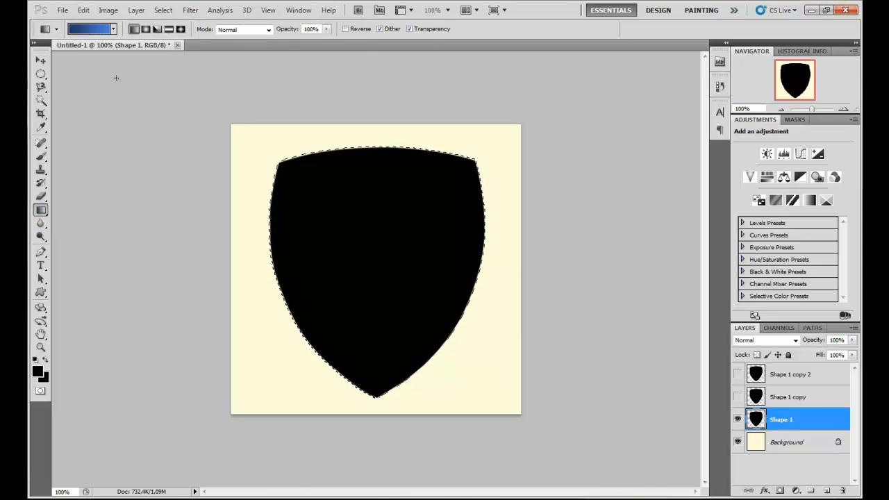
{"action": "left_click", "coordinate": [87, 30]}
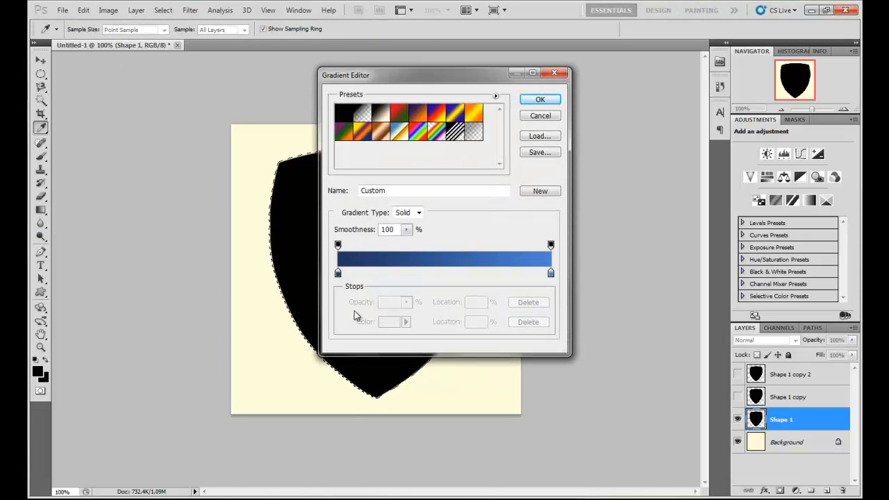
{"action": "double_click", "coordinate": [338, 273]}
{"action": "left_click_drag", "start_coordinate": [699, 243], "coordinate": [670, 243]}
{"action": "type", "text": "000000"}
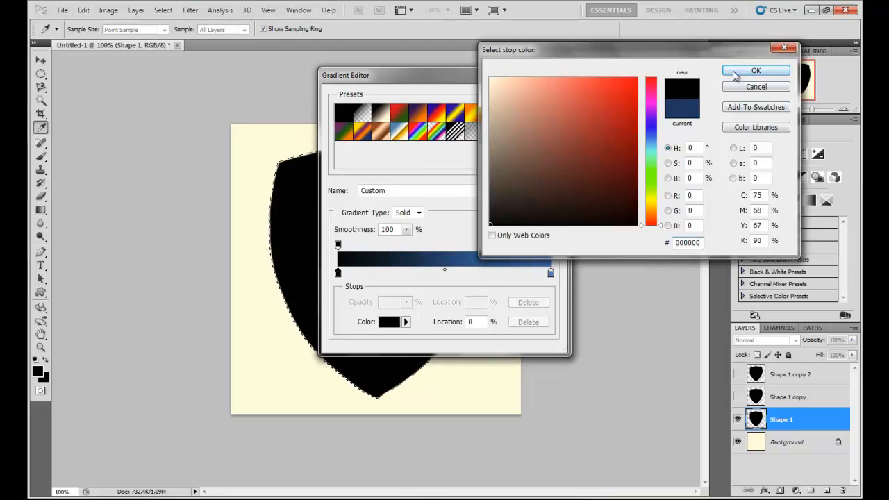
{"action": "left_click", "coordinate": [755, 70]}
{"action": "double_click", "coordinate": [551, 273]}
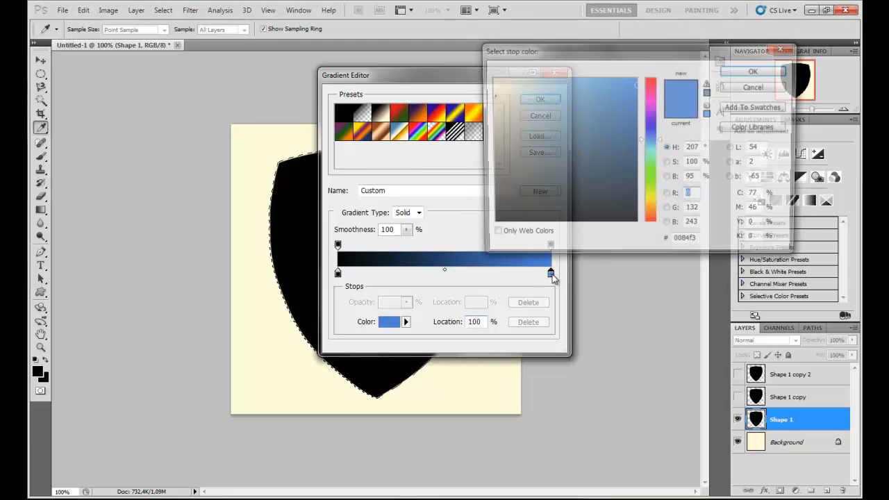
{"action": "left_click_drag", "start_coordinate": [700, 243], "coordinate": [673, 243]}
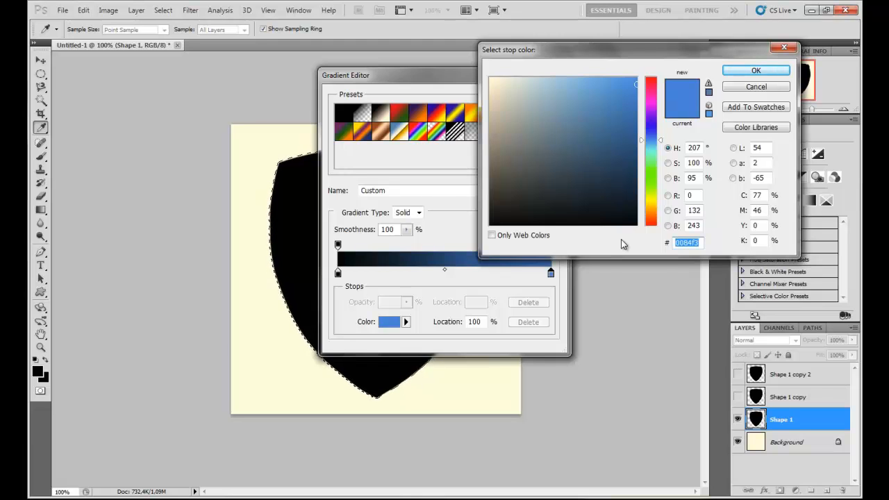
{"action": "type", "text": "3e3e3e"}
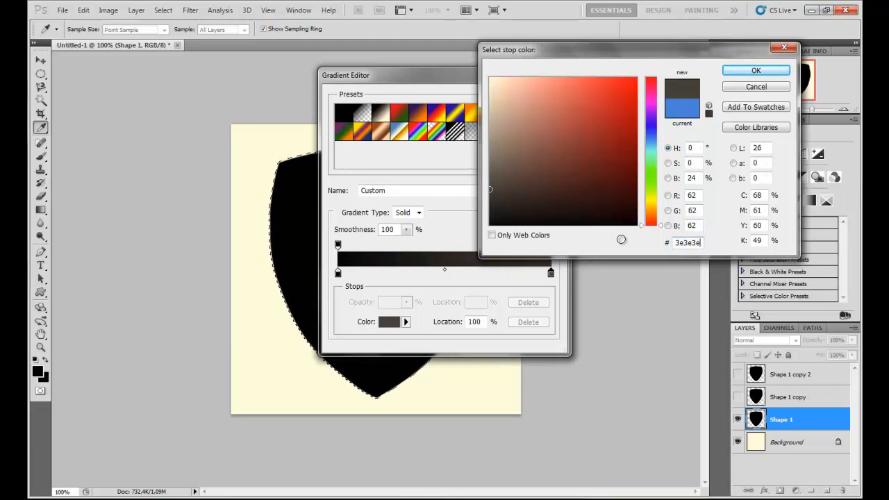
{"action": "left_click", "coordinate": [756, 70]}
{"action": "left_click", "coordinate": [536, 98]}
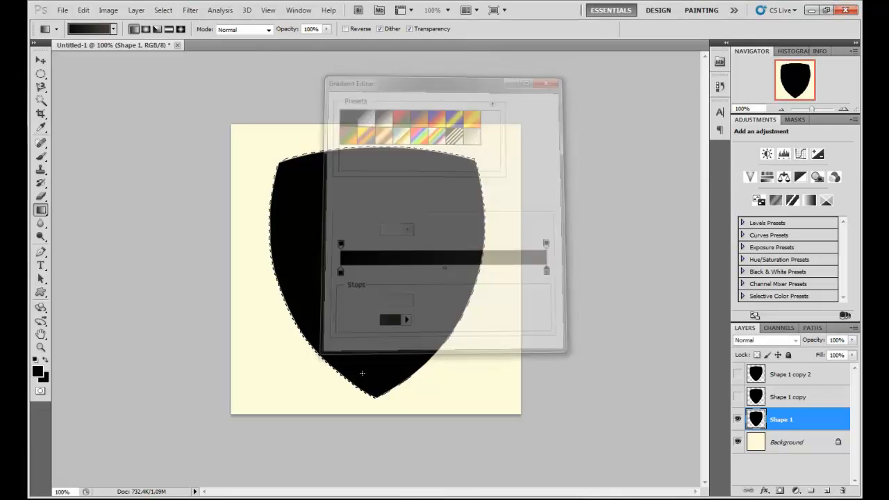
Fill the selected shield with the linear gradient from its bottom tip upward past the canvas's upper edge, and deselect.
{"action": "left_click_drag", "start_coordinate": [374, 401], "coordinate": [376, 33]}
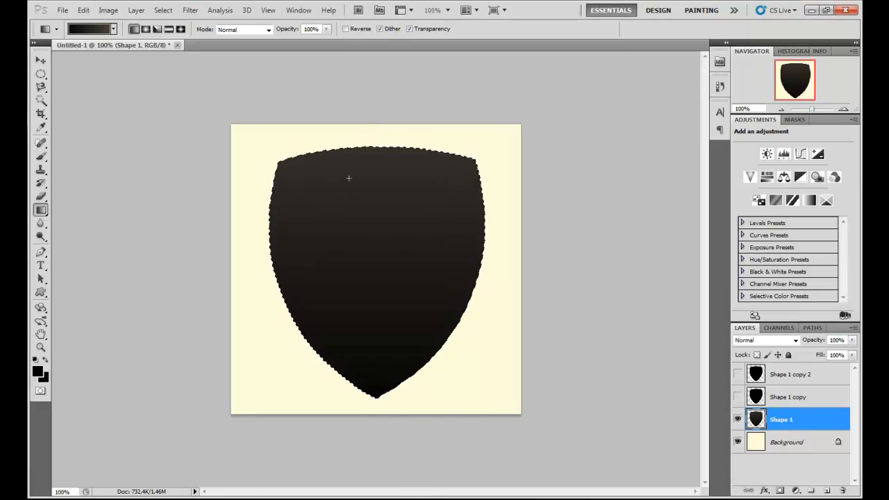
{"action": "key", "text": "ctrl+d"}
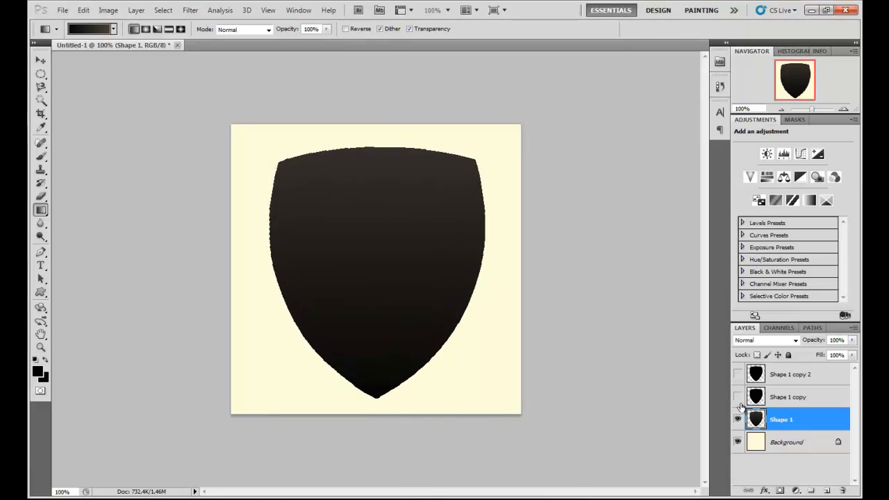
Show the Shape 1 copy layer and scale its shield proportionally to about 88.6%, positioned inside the original so an even dark border remains.
{"action": "left_click", "coordinate": [787, 397]}
{"action": "left_click", "coordinate": [738, 397]}
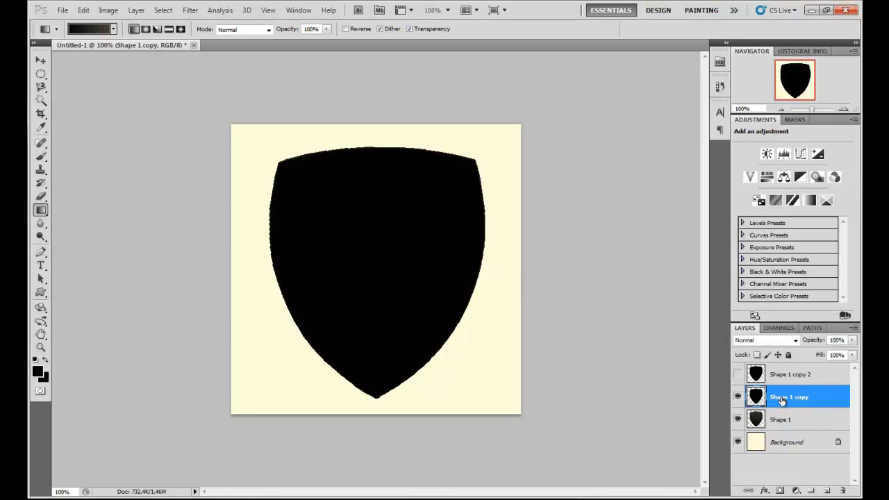
{"action": "key", "text": "ctrl+t"}
{"action": "left_click_drag", "start_coordinate": [489, 147], "coordinate": [469, 166]}
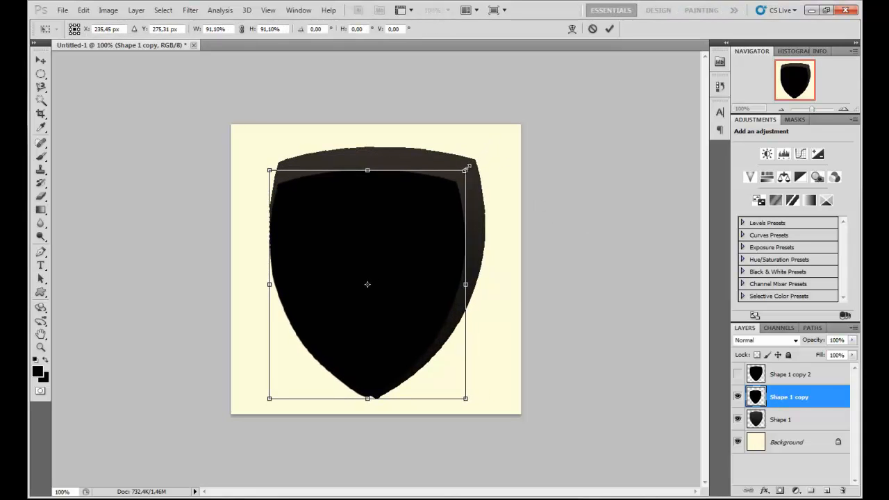
{"action": "left_click_drag", "start_coordinate": [448, 226], "coordinate": [458, 214]}
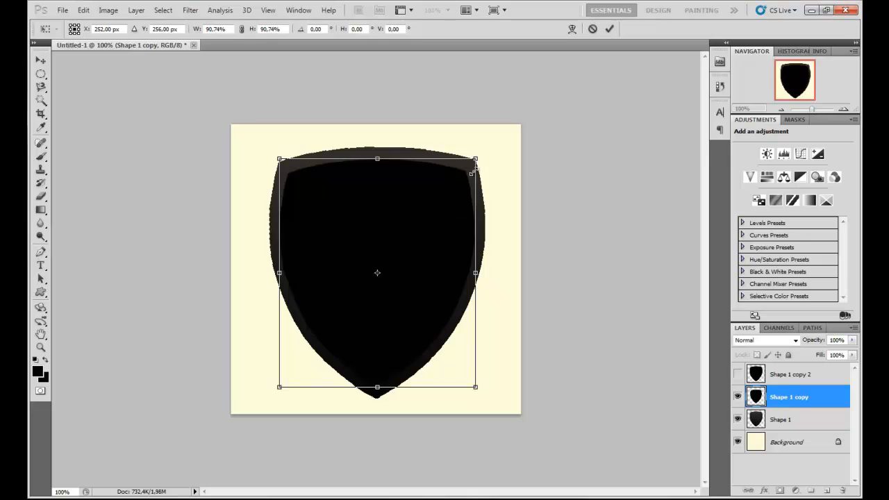
{"action": "left_click_drag", "start_coordinate": [475, 159], "coordinate": [471, 160]}
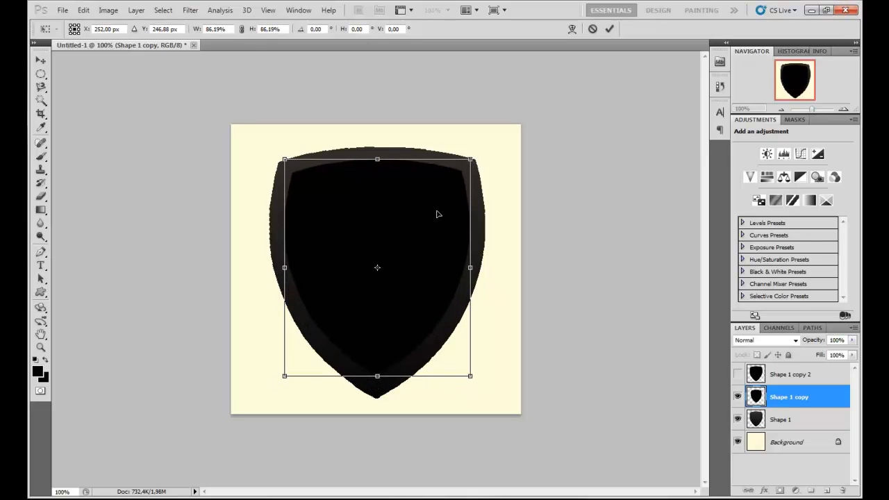
{"action": "left_click_drag", "start_coordinate": [471, 158], "coordinate": [476, 152]}
{"action": "left_click_drag", "start_coordinate": [431, 198], "coordinate": [427, 206]}
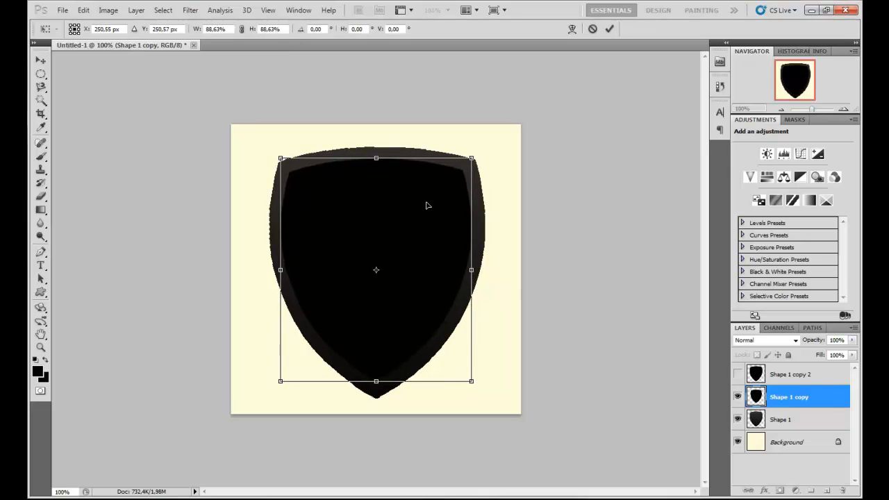
{"action": "left_click", "coordinate": [608, 28]}
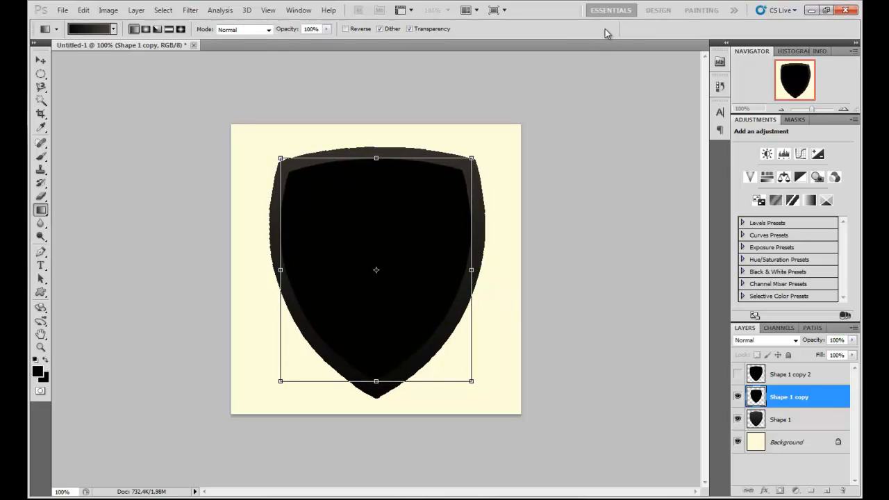
Select the whole smaller shield on the Shape 1 copy layer with the Magic Wand and switch to the Gradient tool.
{"action": "key", "text": "w"}
{"action": "left_click", "coordinate": [405, 239]}
{"action": "left_click", "coordinate": [41, 210]}
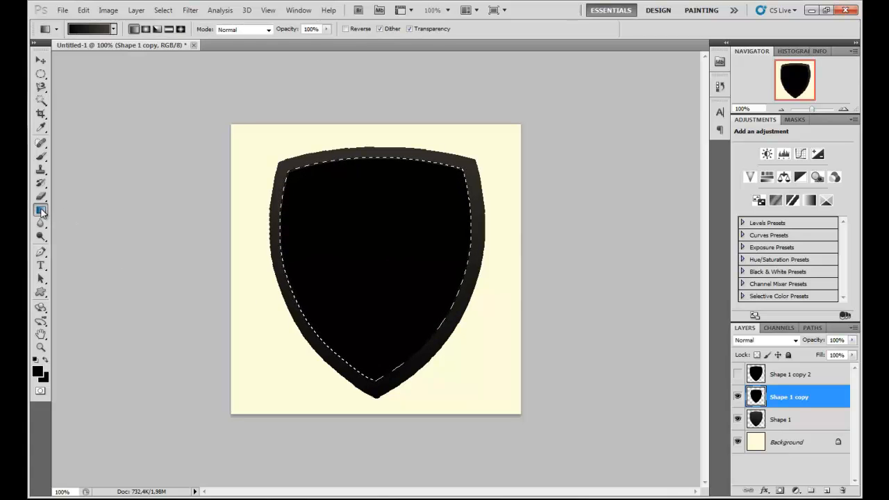
Open the gradient for editing and set its start stop to the dark blue 00346f.
{"action": "left_click", "coordinate": [89, 28]}
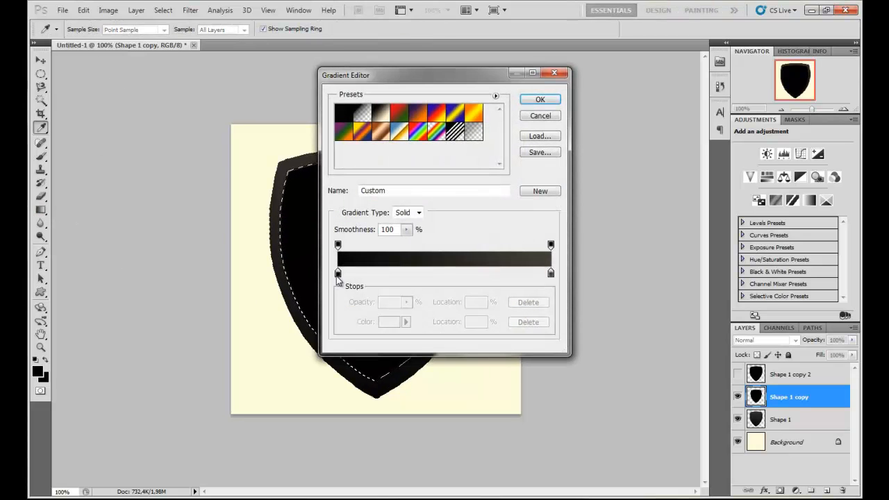
{"action": "left_click", "coordinate": [337, 274]}
{"action": "double_click", "coordinate": [338, 275]}
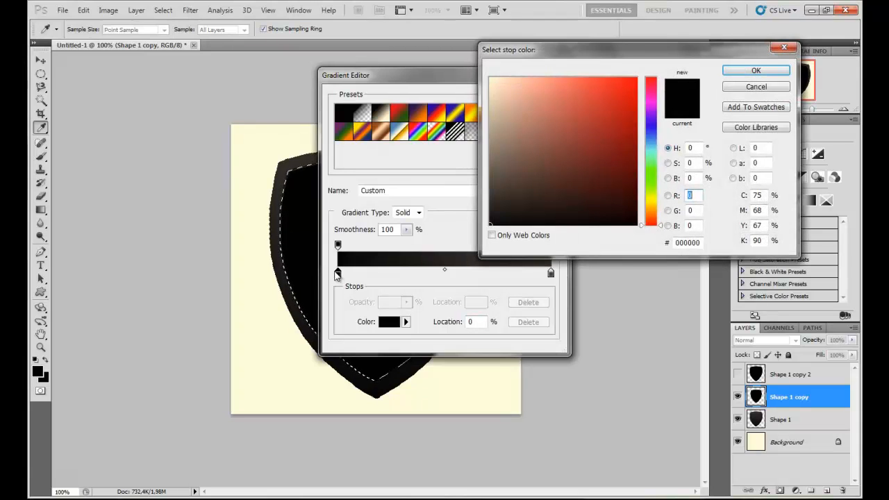
{"action": "left_click_drag", "start_coordinate": [700, 242], "coordinate": [653, 243]}
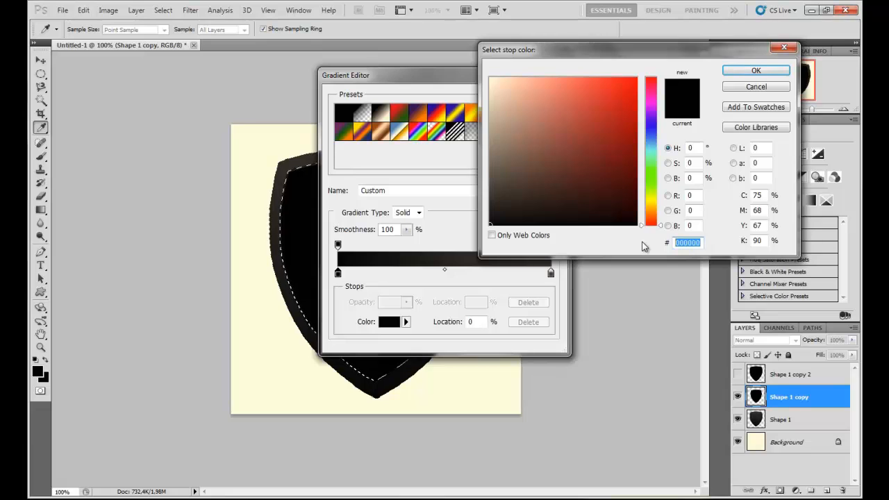
{"action": "type", "text": "003"}
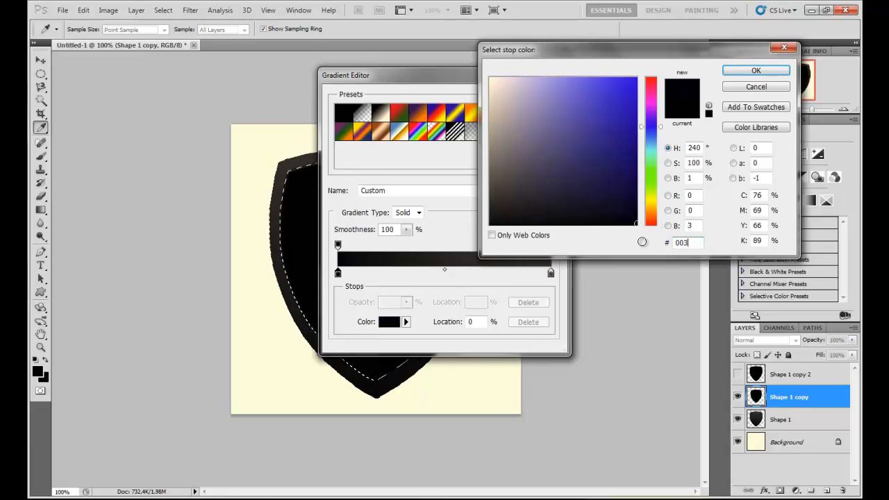
{"action": "type", "text": "46"}
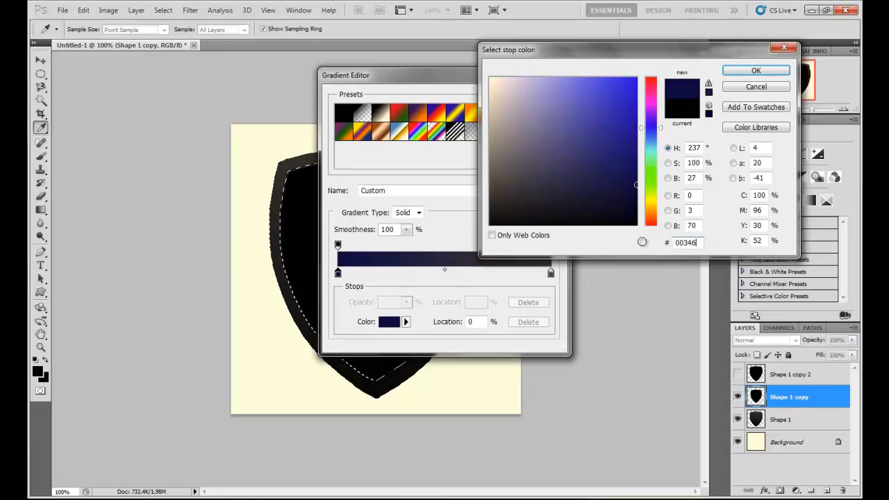
{"action": "type", "text": "f"}
{"action": "left_click", "coordinate": [756, 72]}
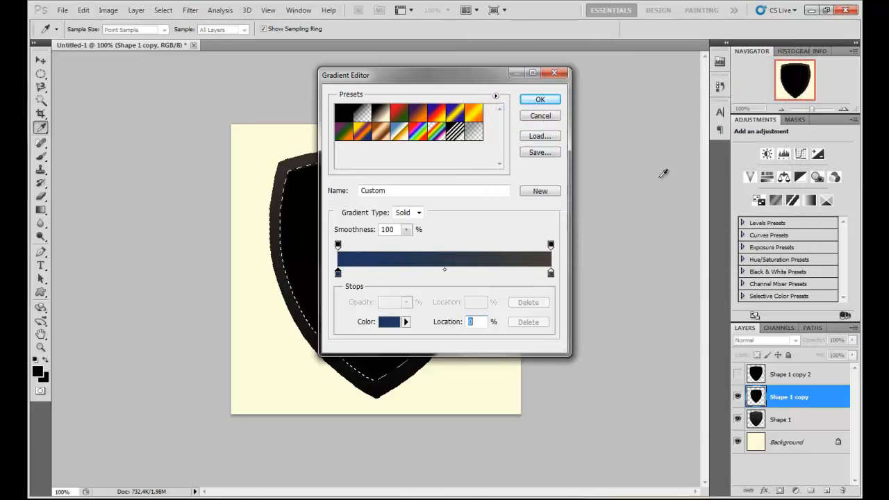
Set the gradient's end stop to the bright blue 0084f3 and accept the gradient.
{"action": "double_click", "coordinate": [551, 274]}
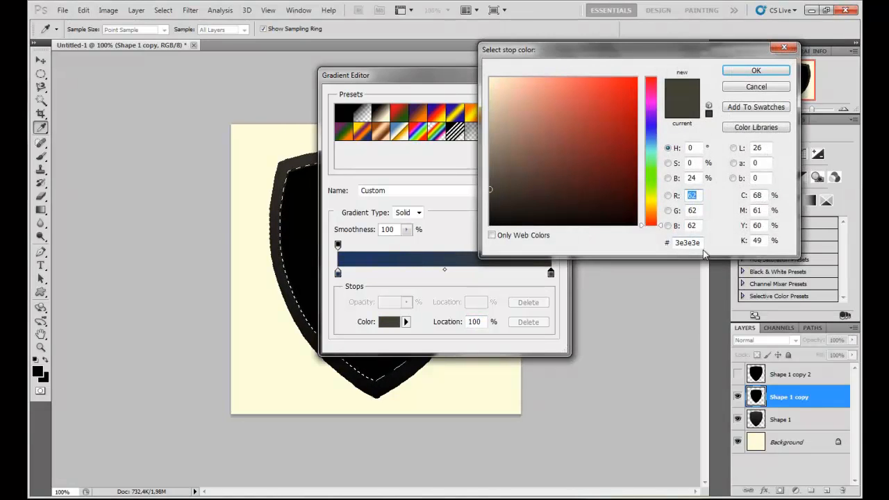
{"action": "left_click_drag", "start_coordinate": [701, 243], "coordinate": [640, 237]}
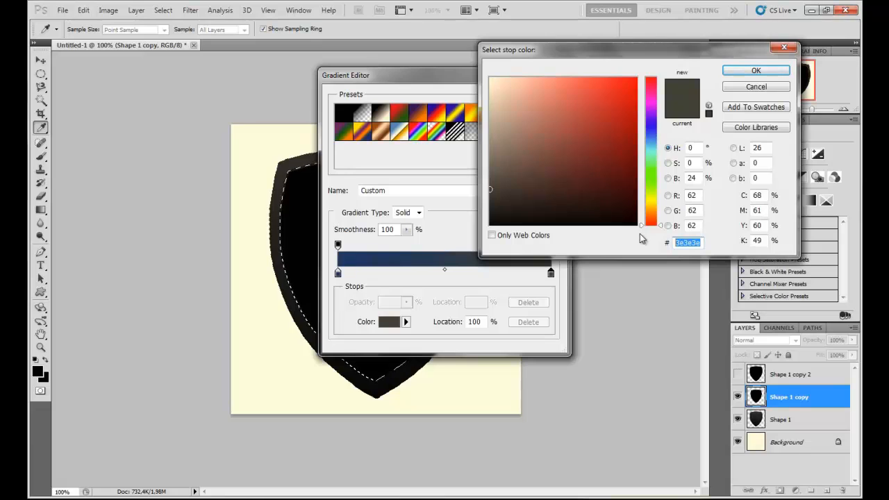
{"action": "type", "text": "00"}
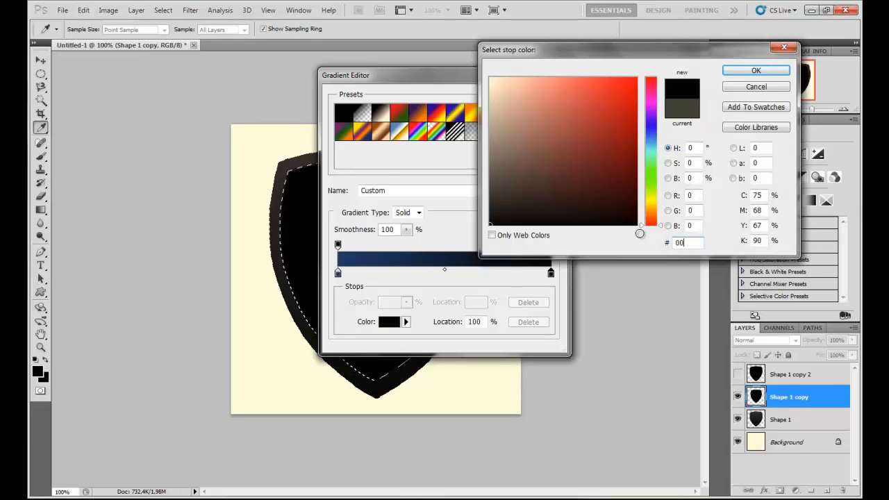
{"action": "type", "text": "8"}
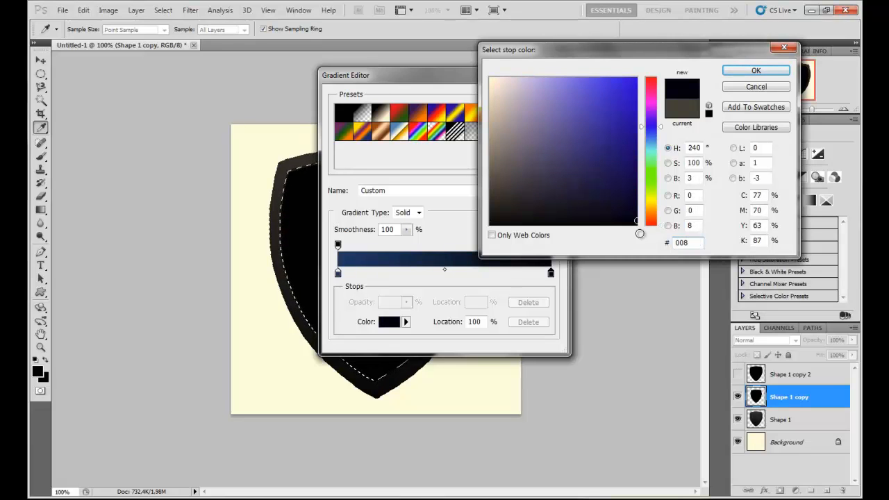
{"action": "type", "text": "4f3"}
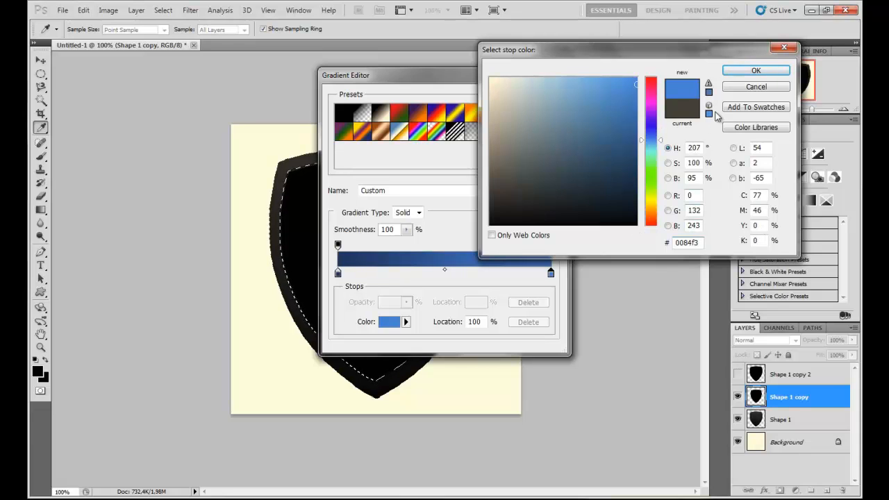
{"action": "left_click", "coordinate": [756, 70]}
{"action": "left_click", "coordinate": [538, 99]}
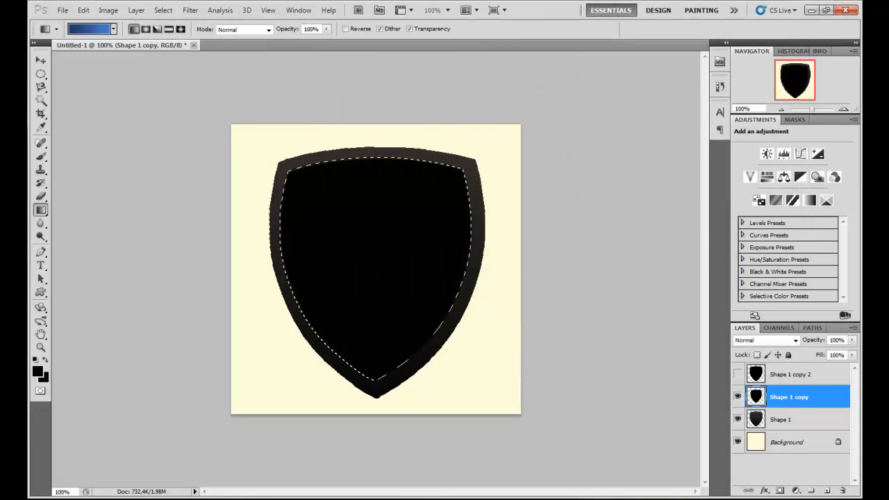
Fill the selected inner shield with the blue linear gradient, running upward past the canvas's upper edge, and deselect.
{"action": "left_click_drag", "start_coordinate": [389, 125], "coordinate": [383, 50]}
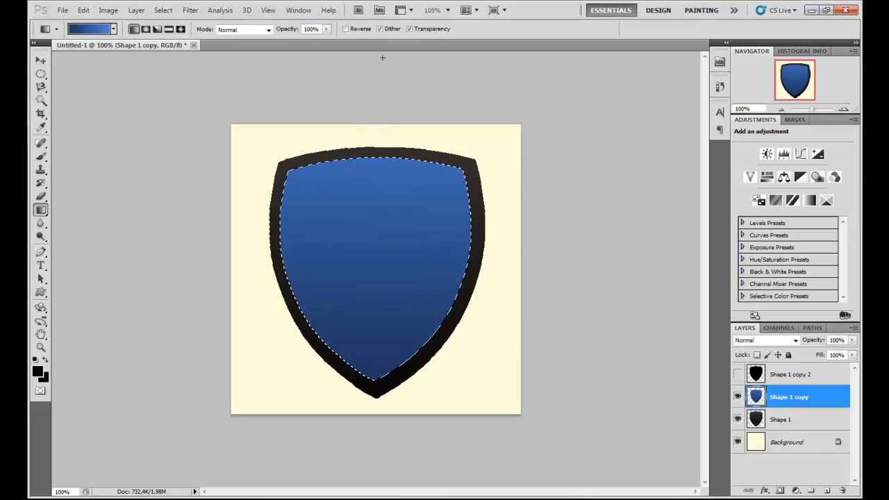
{"action": "key", "text": "ctrl+d"}
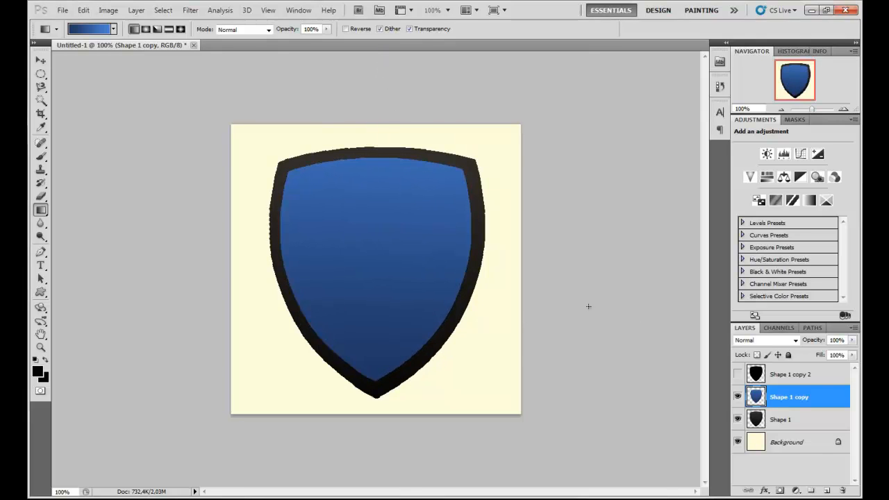
Show the Shape 1 copy 2 layer and scale its shield proportionally to about 78.7%, centred inside the blue shield to leave a blue band.
{"action": "left_click", "coordinate": [784, 378]}
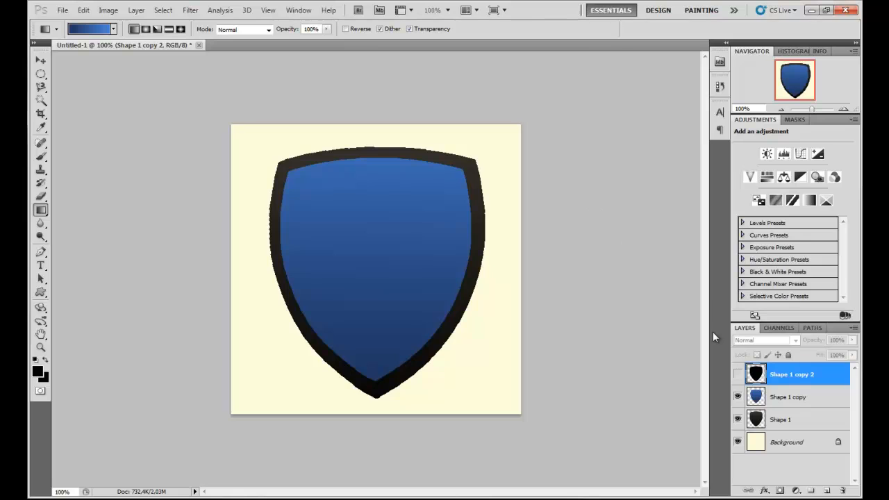
{"action": "left_click", "coordinate": [739, 375]}
{"action": "key", "text": "ctrl+t"}
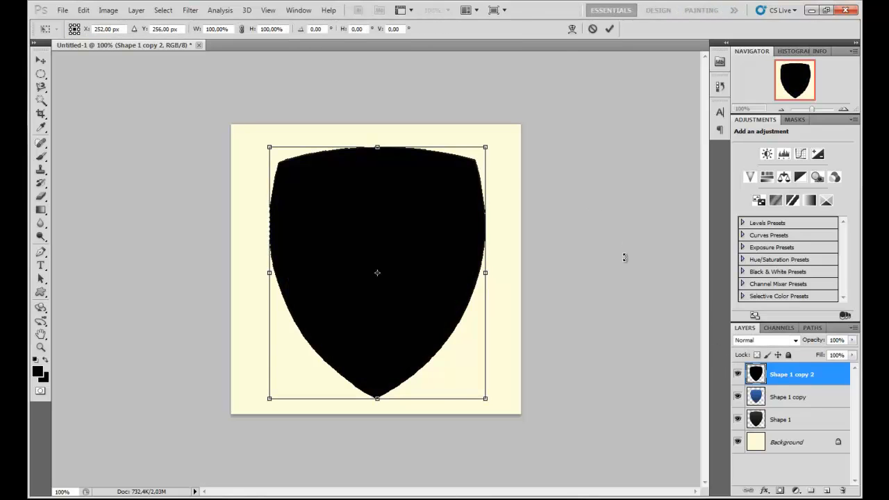
{"action": "left_click_drag", "start_coordinate": [489, 148], "coordinate": [465, 180]}
{"action": "left_click_drag", "start_coordinate": [417, 236], "coordinate": [429, 227]}
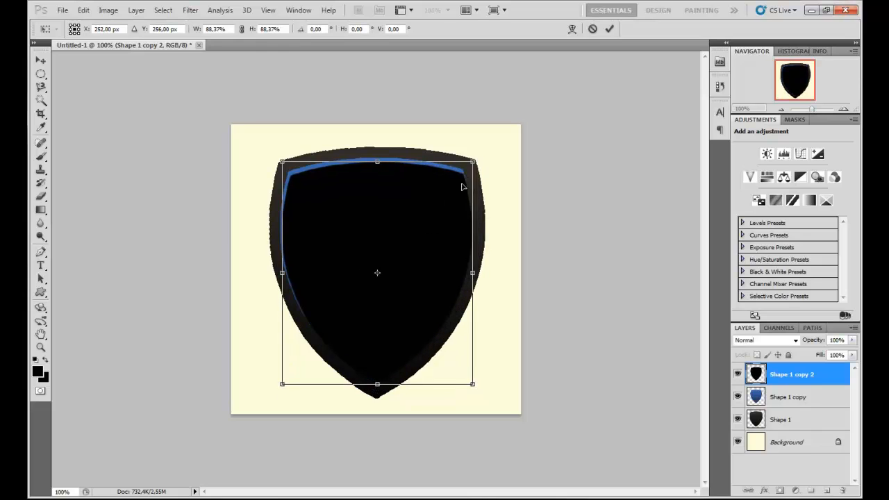
{"action": "left_click_drag", "start_coordinate": [473, 163], "coordinate": [458, 179]}
{"action": "left_click_drag", "start_coordinate": [412, 235], "coordinate": [418, 225]}
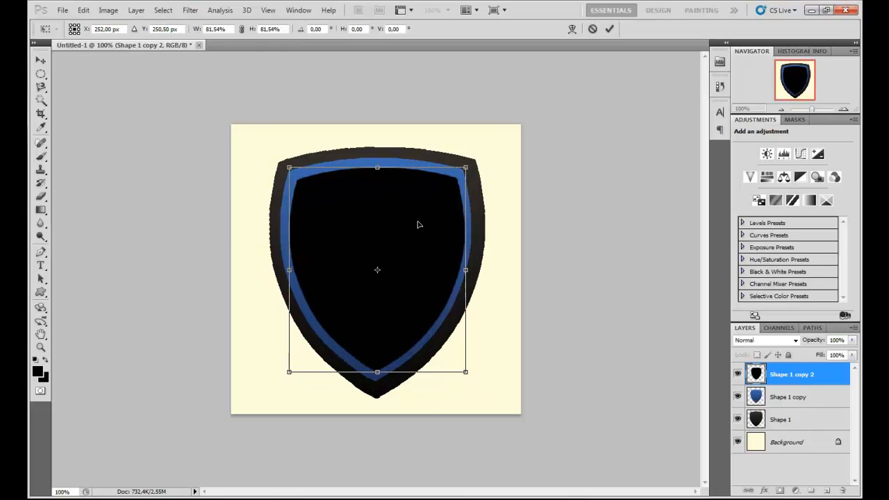
{"action": "left_click_drag", "start_coordinate": [466, 168], "coordinate": [461, 172]}
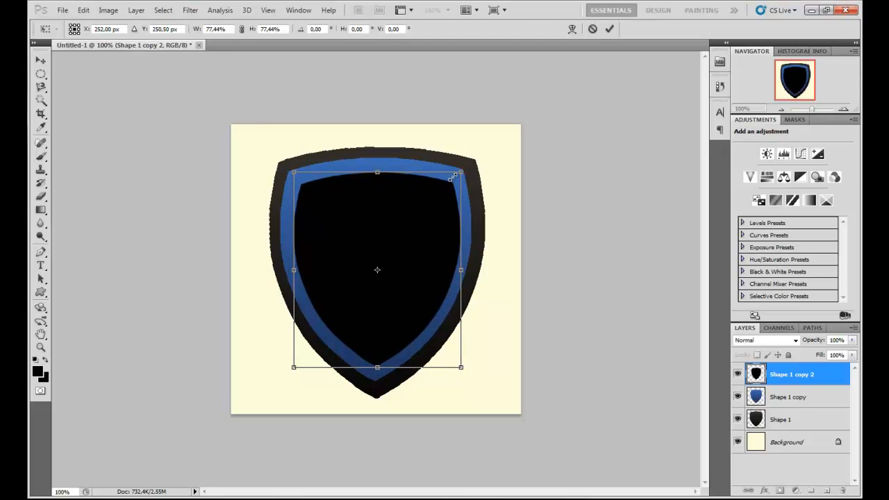
{"action": "left_click_drag", "start_coordinate": [464, 169], "coordinate": [466, 166]}
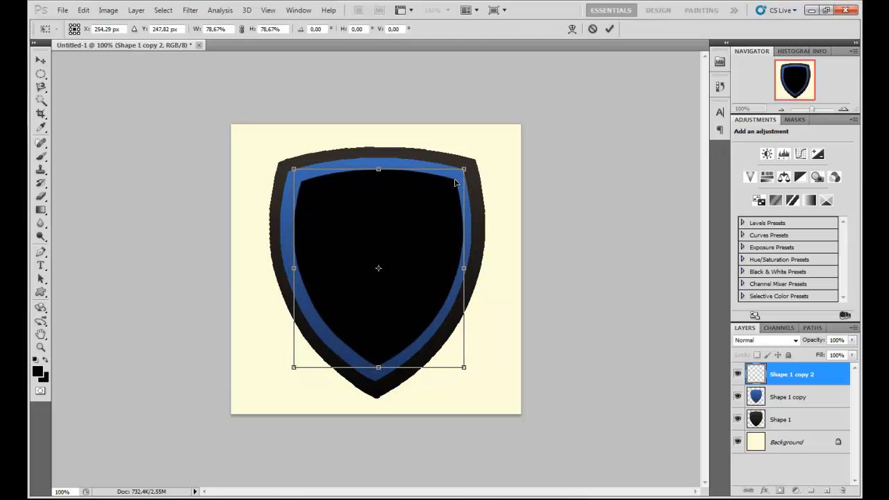
{"action": "left_click_drag", "start_coordinate": [426, 218], "coordinate": [422, 217]}
{"action": "left_click", "coordinate": [610, 29]}
{"action": "key", "text": "g"}
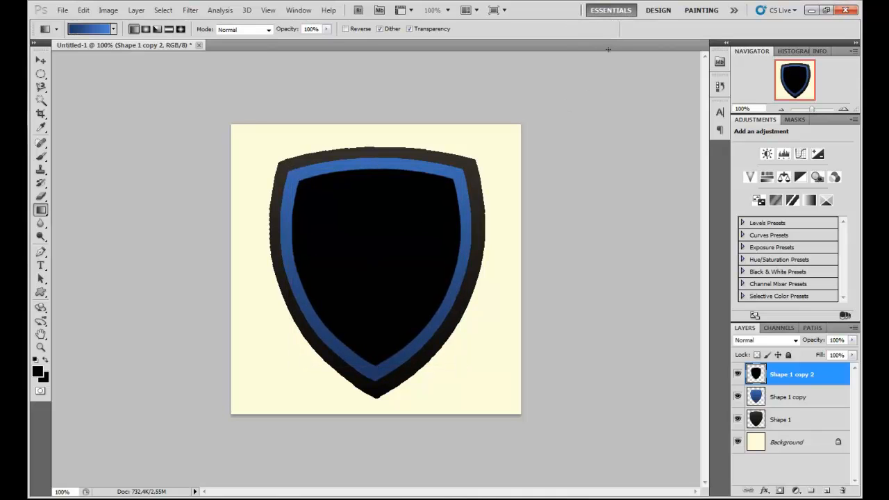
Create a new layer above Shape 1 copy 2 and draw a rectangular marquee selection across the middle of the shield.
{"action": "left_click", "coordinate": [827, 492]}
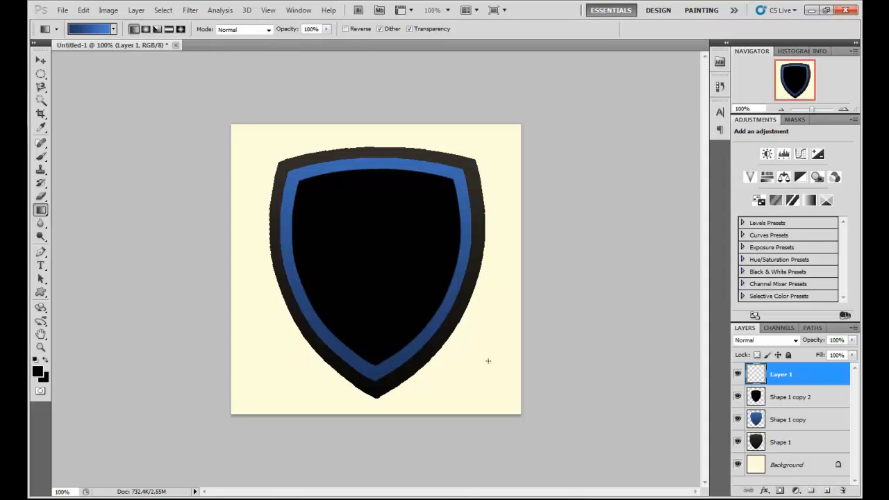
{"action": "left_click_drag", "start_coordinate": [41, 74], "coordinate": [78, 72]}
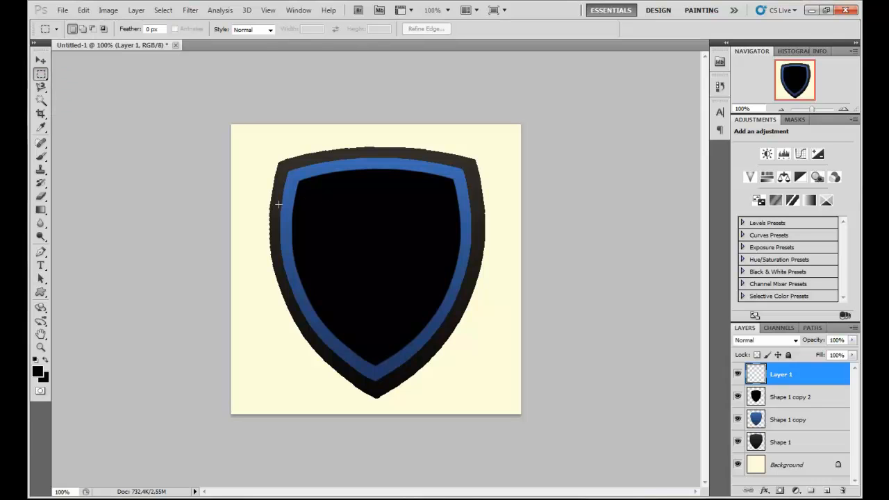
{"action": "left_click_drag", "start_coordinate": [463, 290], "coordinate": [491, 295]}
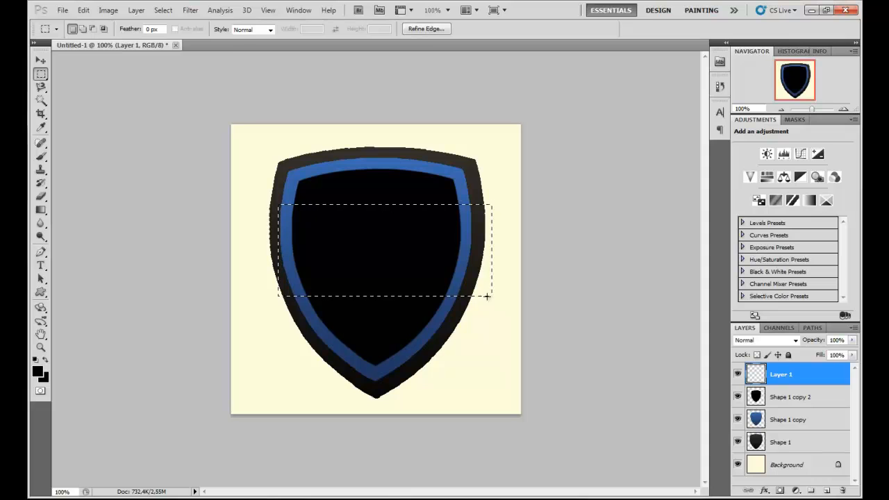
Transform the selection: rotate it about -6.35°, stretch its height to about 118%, and position it over the upper half of the shield.
{"action": "right_click", "coordinate": [445, 260]}
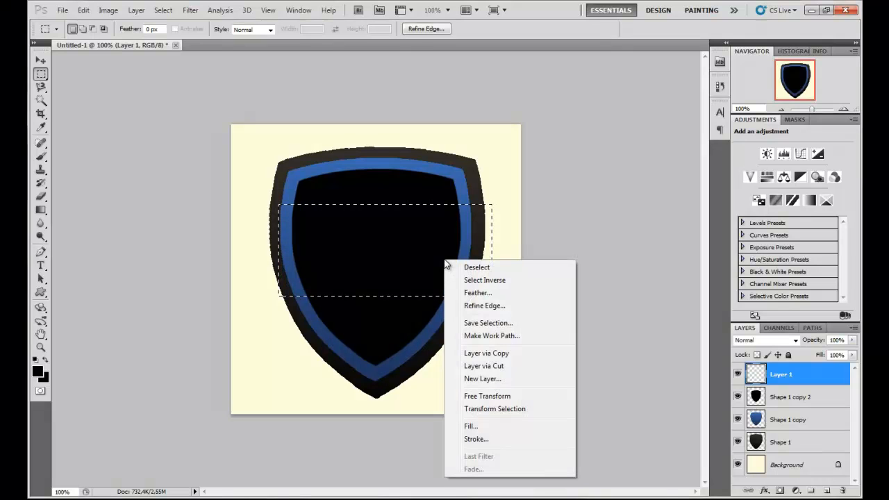
{"action": "left_click", "coordinate": [487, 410]}
{"action": "left_click_drag", "start_coordinate": [506, 196], "coordinate": [499, 182]}
{"action": "left_click_drag", "start_coordinate": [423, 236], "coordinate": [413, 195]}
{"action": "left_click_drag", "start_coordinate": [383, 253], "coordinate": [381, 271]}
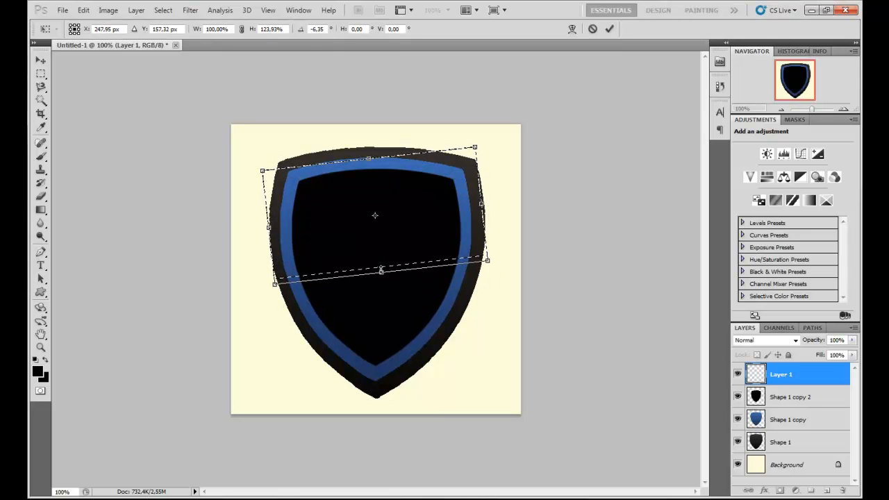
{"action": "key", "text": "ctrl+z"}
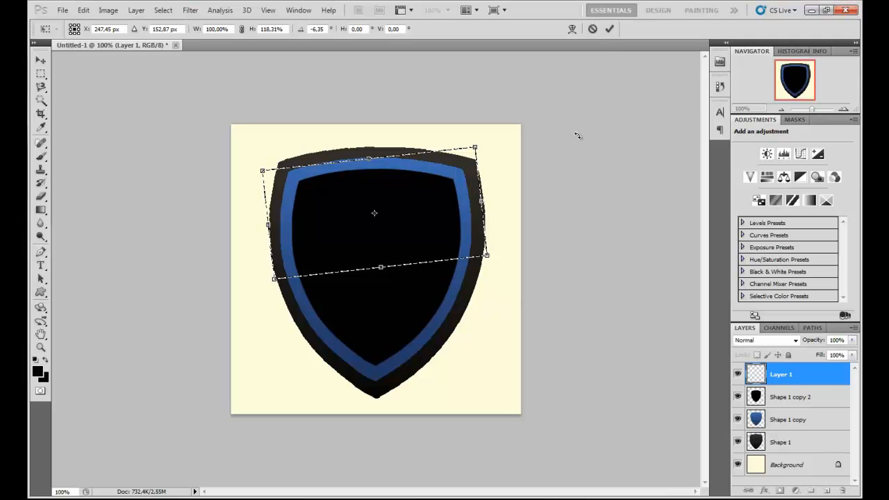
{"action": "left_click", "coordinate": [609, 28]}
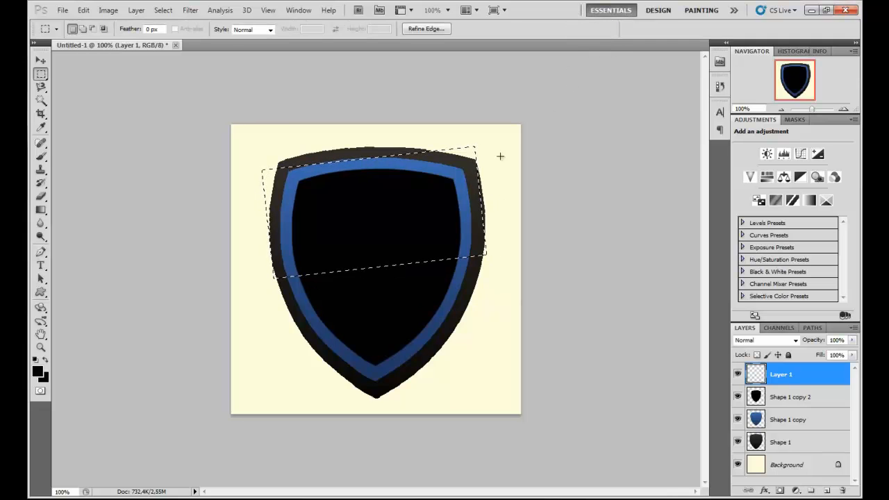
Paint the whole angled selection on Layer 1 with the cream colour sampled from the background, and deselect.
{"action": "key", "text": "b"}
{"action": "left_click", "coordinate": [37, 371]}
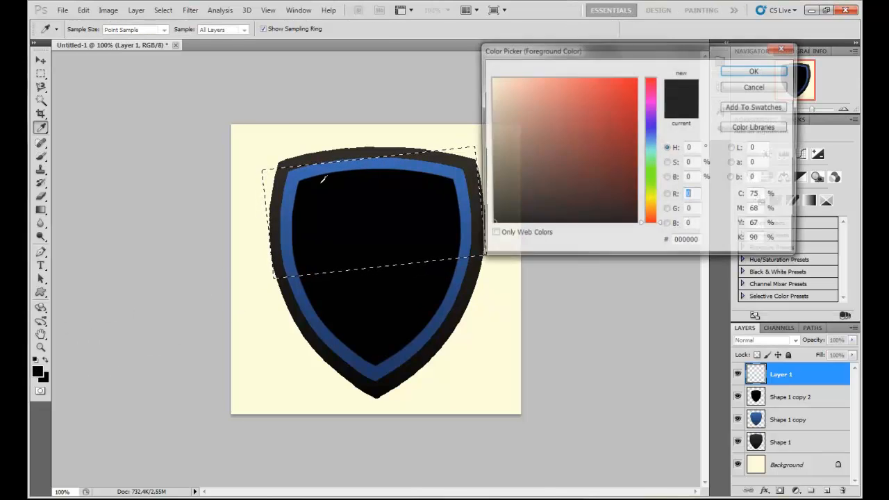
{"action": "left_click", "coordinate": [247, 160]}
{"action": "left_click", "coordinate": [754, 71]}
{"action": "left_click_drag", "start_coordinate": [388, 185], "coordinate": [295, 184]}
{"action": "mouse_move", "coordinate": [467, 189]}
{"action": "left_mouse_down"}
{"action": "mouse_move", "coordinate": [213, 219]}
{"action": "mouse_move", "coordinate": [421, 238]}
{"action": "mouse_move", "coordinate": [408, 251]}
{"action": "mouse_move", "coordinate": [332, 263]}
{"action": "mouse_move", "coordinate": [475, 245]}
{"action": "mouse_move", "coordinate": [471, 119]}
{"action": "left_mouse_up"}
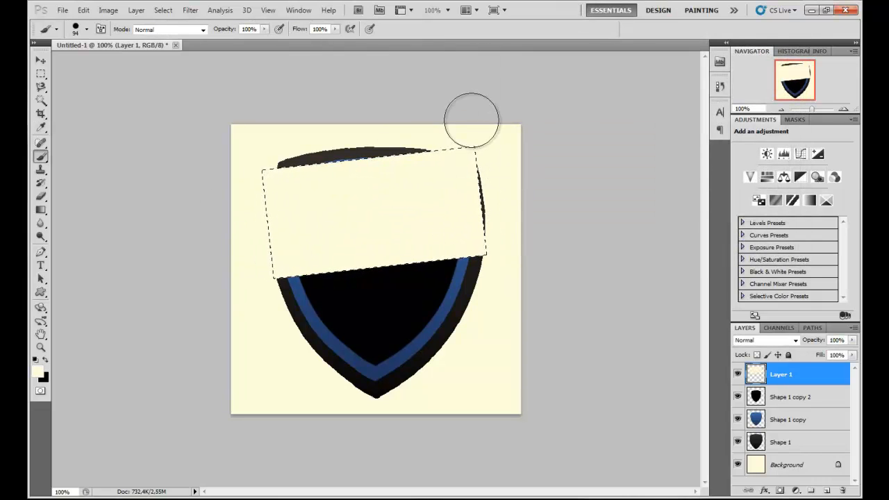
{"action": "key", "text": "ctrl+d"}
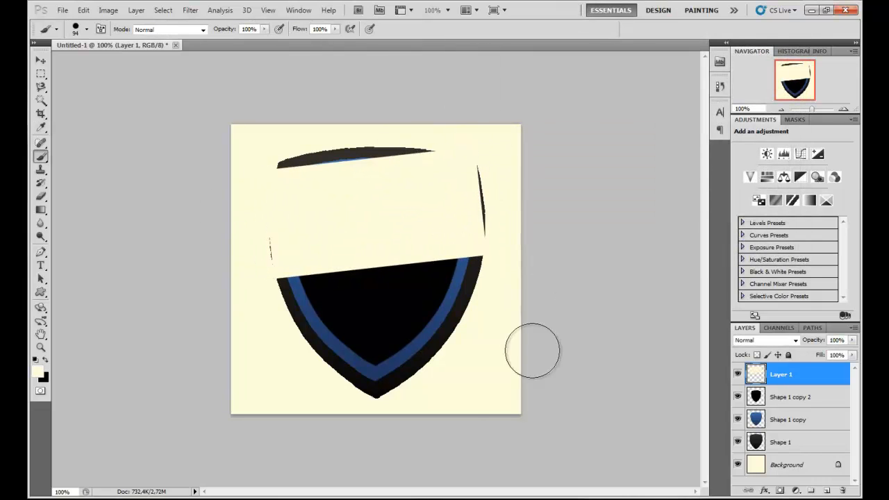
Delete the parts of Layer 1 outside the innermost shield using the inverted outline of Shape 1 copy 2, and deselect.
{"action": "left_click", "coordinate": [785, 398]}
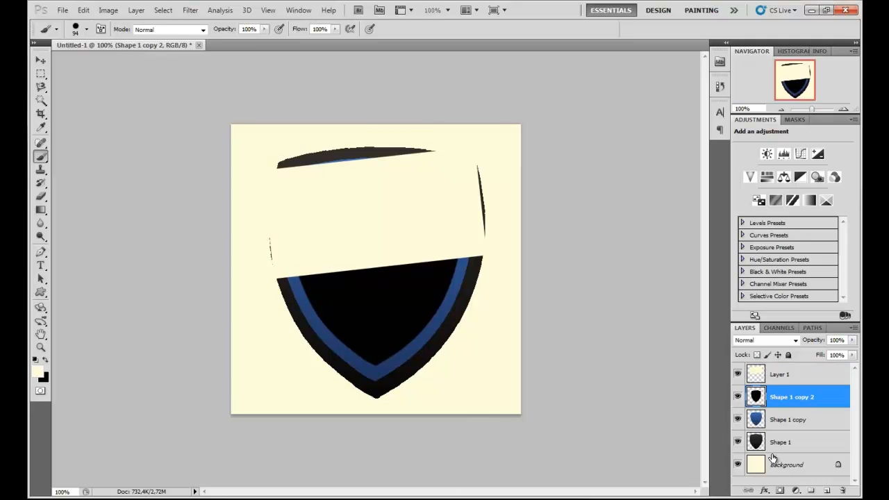
{"action": "left_click", "coordinate": [756, 397], "text": "ctrl"}
{"action": "left_click", "coordinate": [163, 10]}
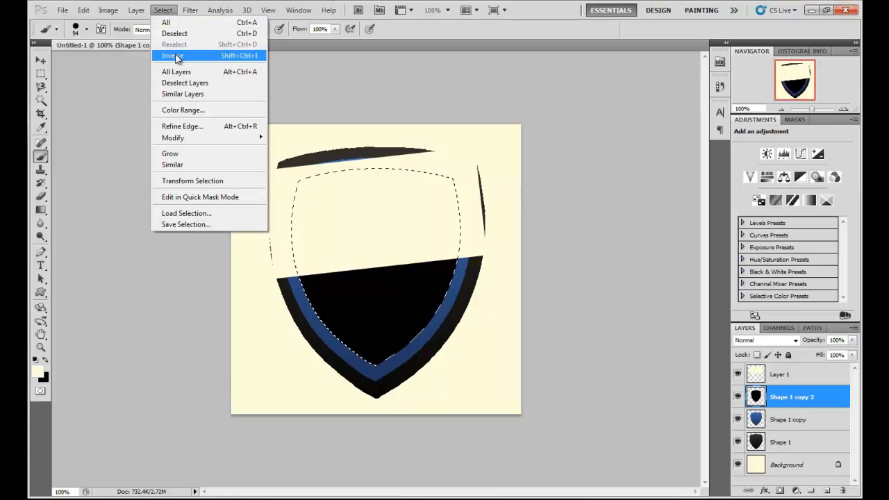
{"action": "left_click", "coordinate": [177, 57]}
{"action": "left_click", "coordinate": [765, 376]}
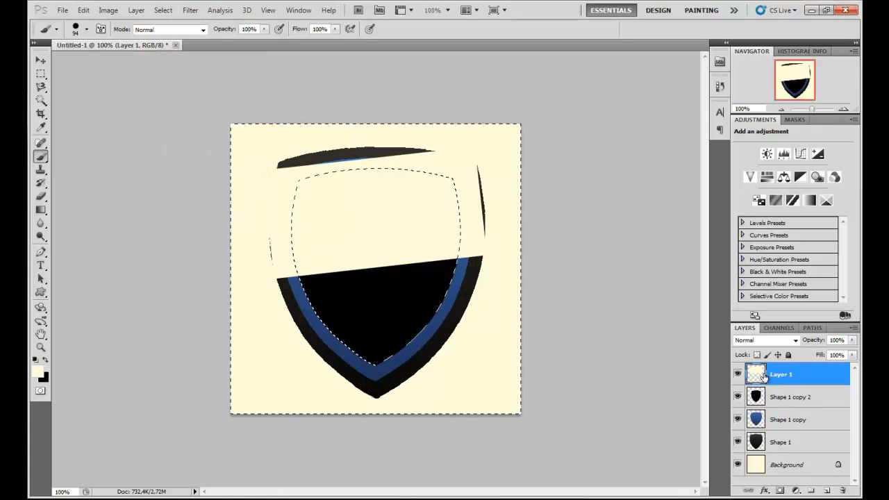
{"action": "left_click", "coordinate": [738, 375]}
{"action": "left_click", "coordinate": [738, 375]}
{"action": "key", "text": "Delete"}
{"action": "key", "text": "ctrl+d"}
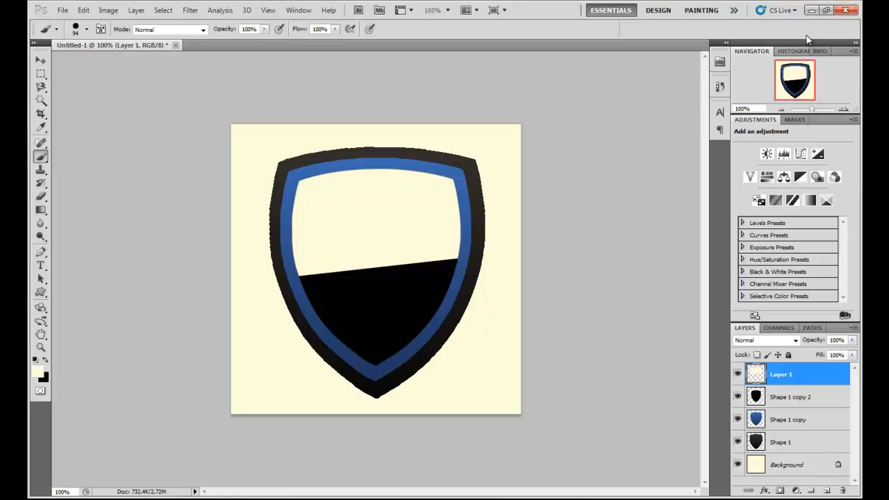
Place the Maskotra image from the desktop into the document, scaled to about 65.91% over the upper half of the shield.
{"action": "left_click", "coordinate": [810, 10]}
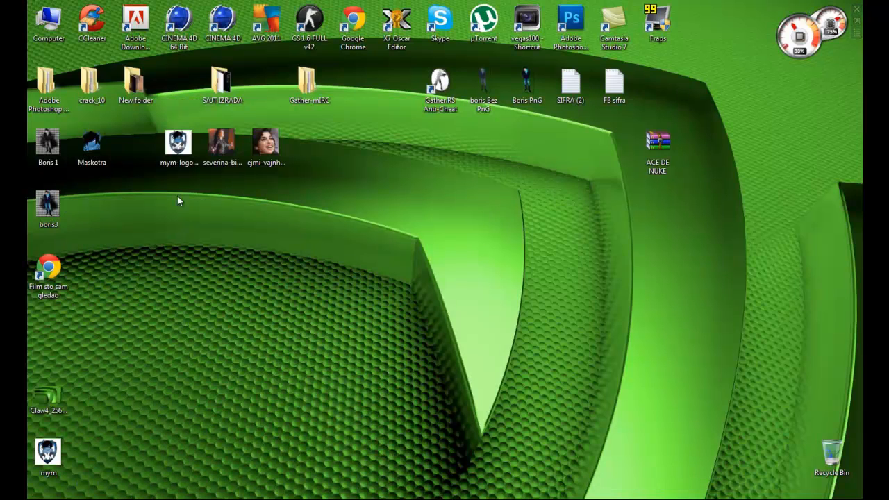
{"action": "left_click_drag", "start_coordinate": [184, 497], "coordinate": [335, 382]}
{"action": "left_click_drag", "start_coordinate": [523, 415], "coordinate": [415, 313]}
{"action": "left_click_drag", "start_coordinate": [366, 281], "coordinate": [415, 263]}
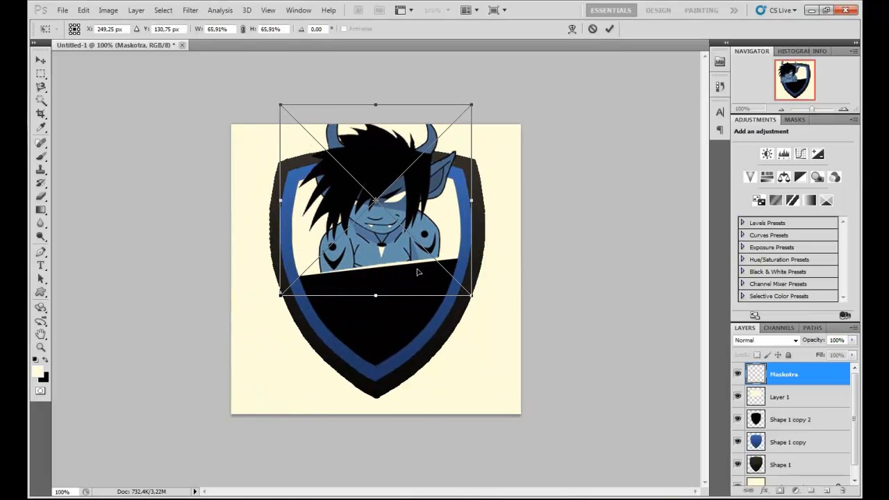
Refine the placed mascot to about 62.91% scale and -1.47° rotation, with its torso overlapping the slanted black edge.
{"action": "left_click_drag", "start_coordinate": [472, 296], "coordinate": [446, 271]}
{"action": "left_click_drag", "start_coordinate": [412, 230], "coordinate": [397, 248]}
{"action": "left_click_drag", "start_coordinate": [454, 299], "coordinate": [469, 315]}
{"action": "mouse_move", "coordinate": [429, 272]}
{"action": "left_mouse_down"}
{"action": "mouse_move", "coordinate": [415, 263]}
{"action": "mouse_move", "coordinate": [424, 258]}
{"action": "left_mouse_up"}
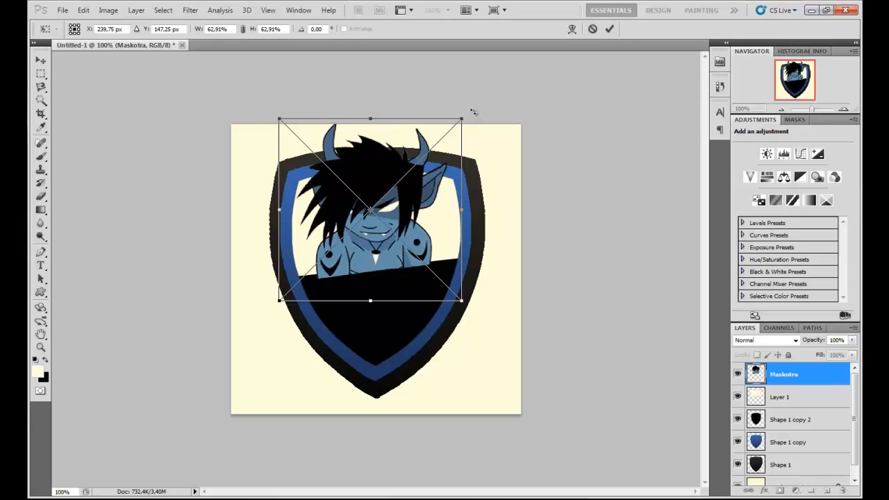
{"action": "left_click_drag", "start_coordinate": [472, 111], "coordinate": [471, 108]}
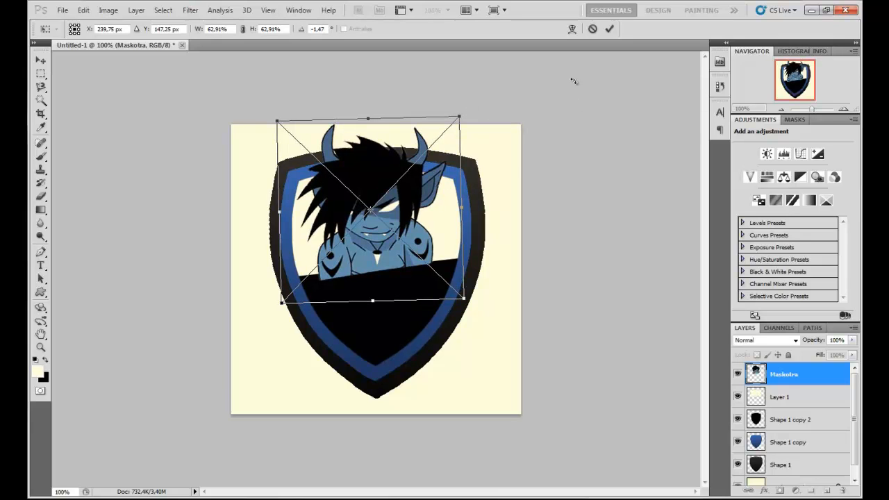
{"action": "left_click", "coordinate": [609, 30]}
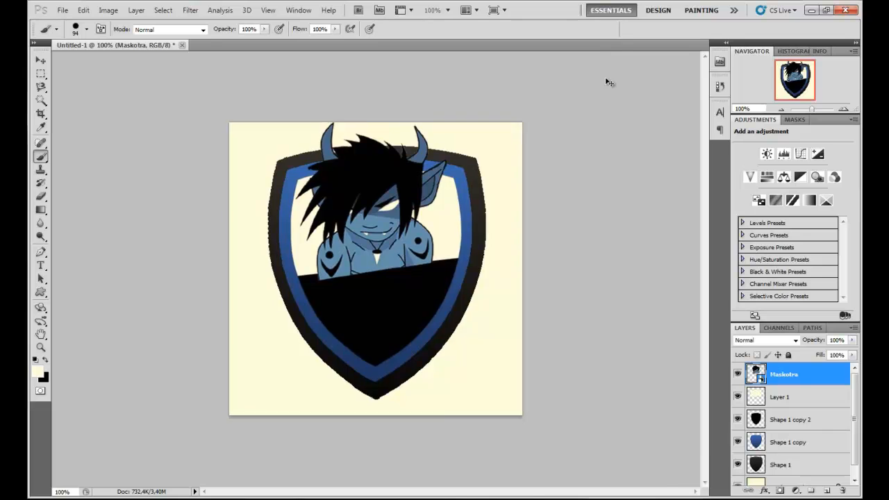
Rasterize the Maskotra smart object so its pixels can be edited.
{"action": "key", "text": "ctrl+plus"}
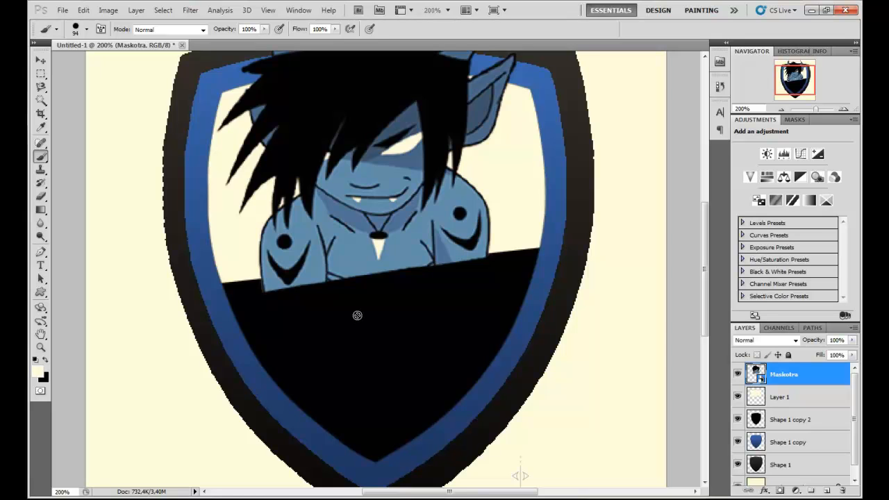
{"action": "left_click", "coordinate": [384, 254]}
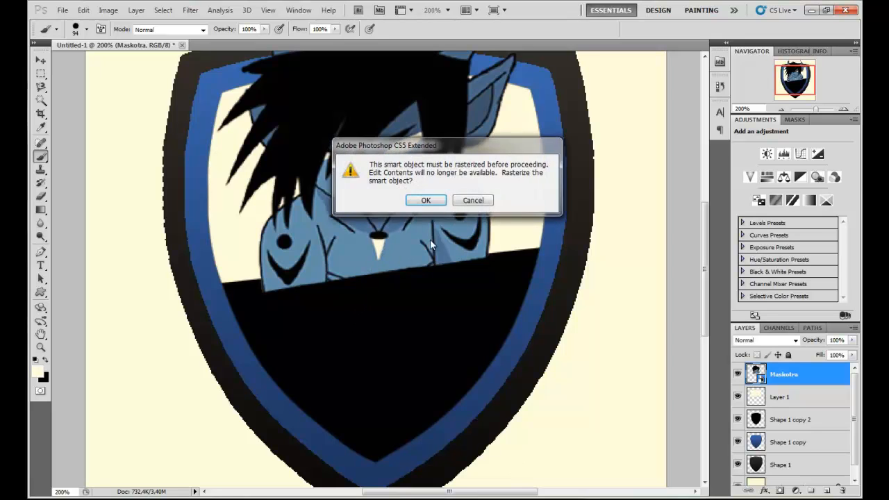
{"action": "left_click", "coordinate": [427, 201]}
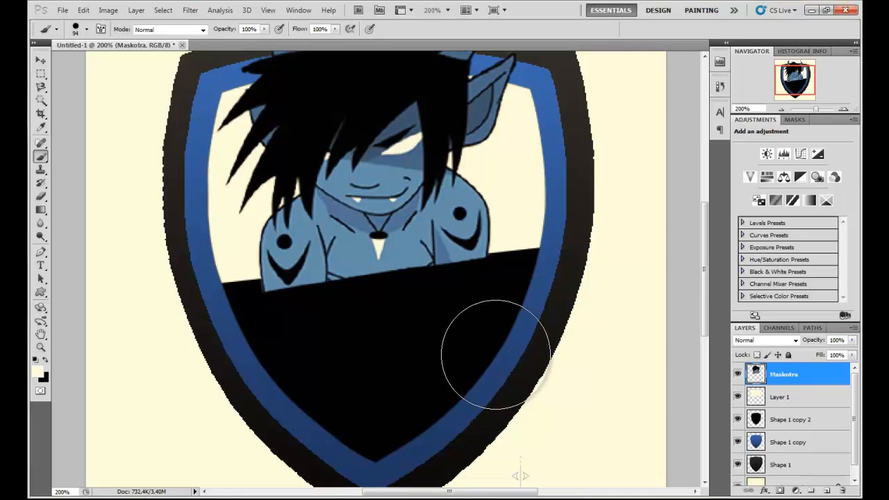
{"action": "left_click", "coordinate": [786, 424]}
{"action": "left_click", "coordinate": [737, 419]}
{"action": "left_click", "coordinate": [737, 419]}
{"action": "left_click", "coordinate": [755, 420], "text": "ctrl"}
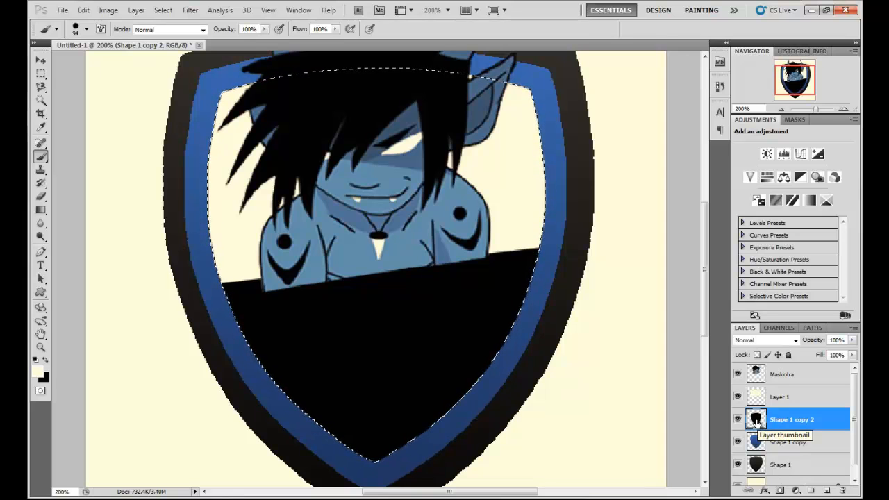
{"action": "key", "text": "ctrl+d"}
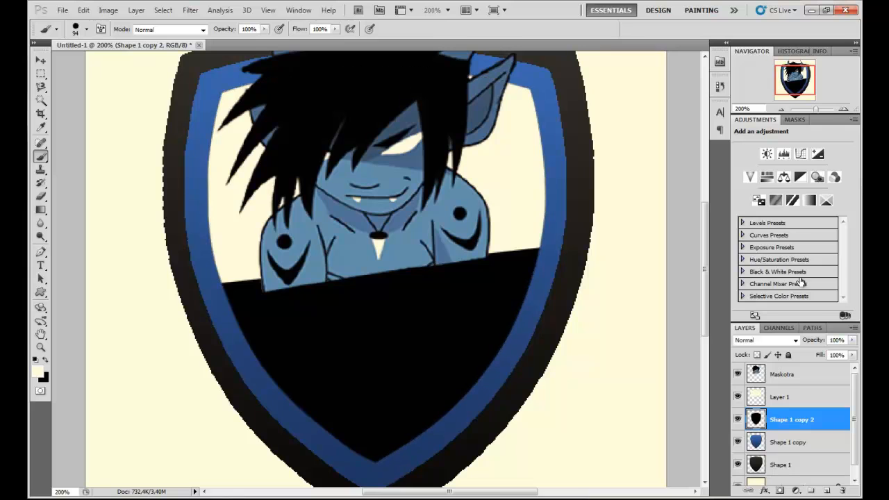
{"action": "key", "text": "w"}
{"action": "left_click", "coordinate": [408, 303]}
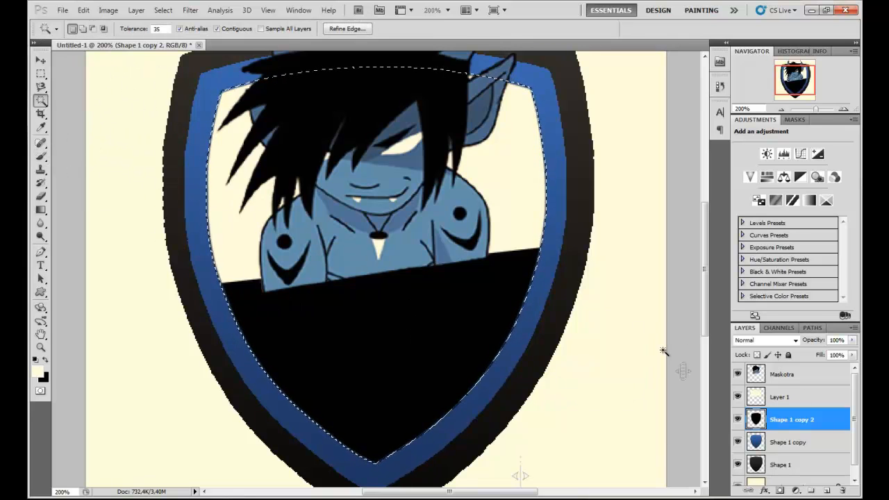
{"action": "key", "text": "ctrl+d"}
Merge the Shape 1, Shape 1 copy, Shape 1 copy 2 and Layer 1 layers into one layer.
{"action": "scroll", "coordinate": [764, 430], "scroll_direction": "down", "scroll_amount": 1}
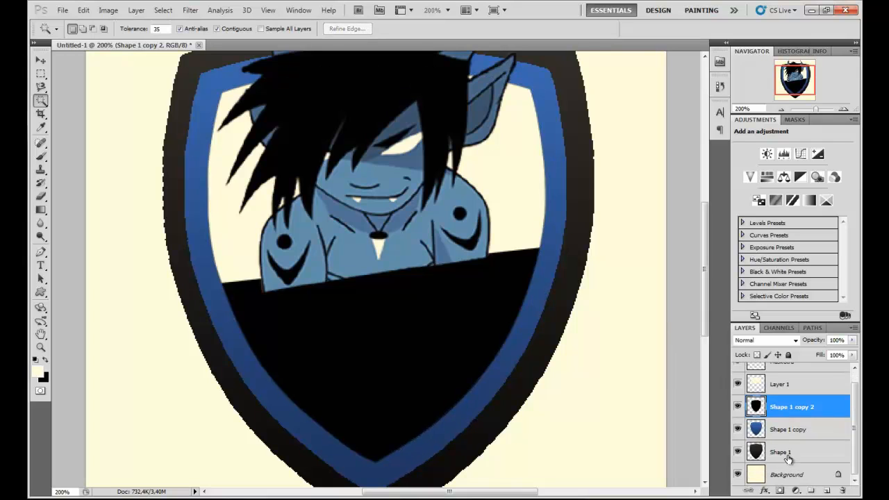
{"action": "left_click", "coordinate": [789, 455]}
{"action": "left_click", "coordinate": [787, 408], "text": "shift"}
{"action": "left_click", "coordinate": [784, 390], "text": "shift"}
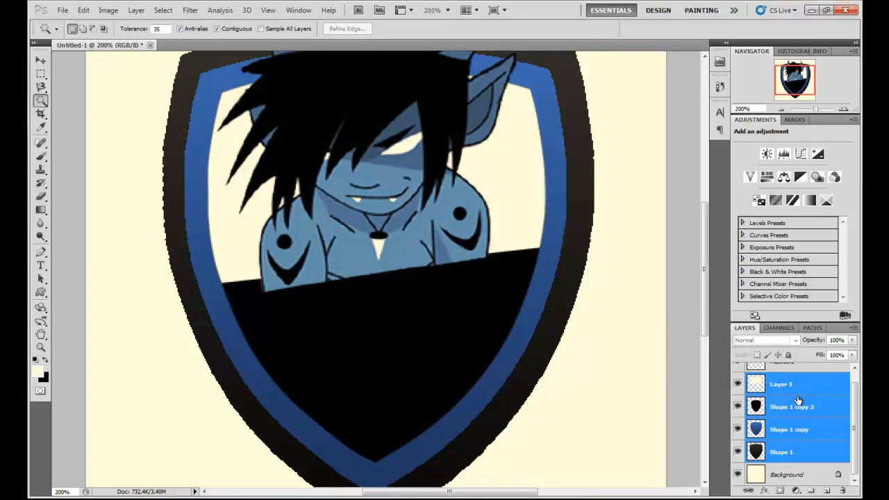
{"action": "scroll", "coordinate": [856, 401], "scroll_direction": "up", "scroll_amount": 1}
{"action": "right_click", "coordinate": [805, 400]}
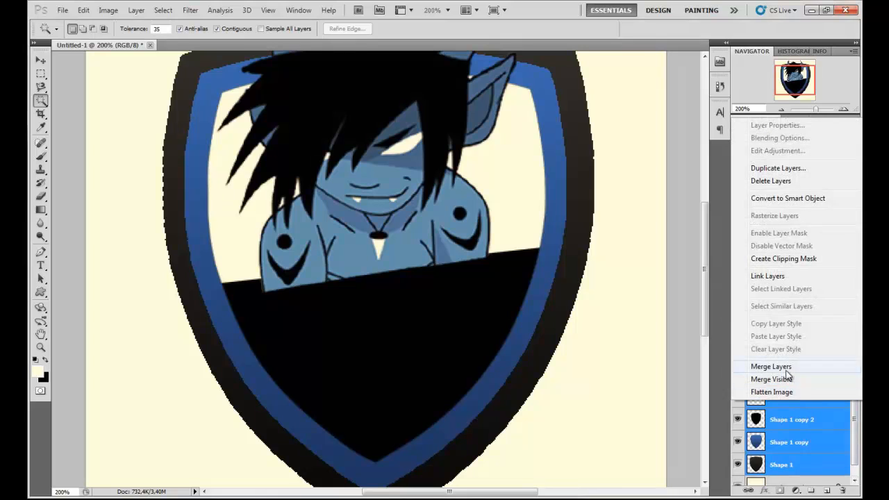
{"action": "left_click", "coordinate": [778, 366]}
Select the black lower area of the merged shield, delete the mascot's overlap from the Maskotra layer, and deselect.
{"action": "left_click", "coordinate": [396, 317]}
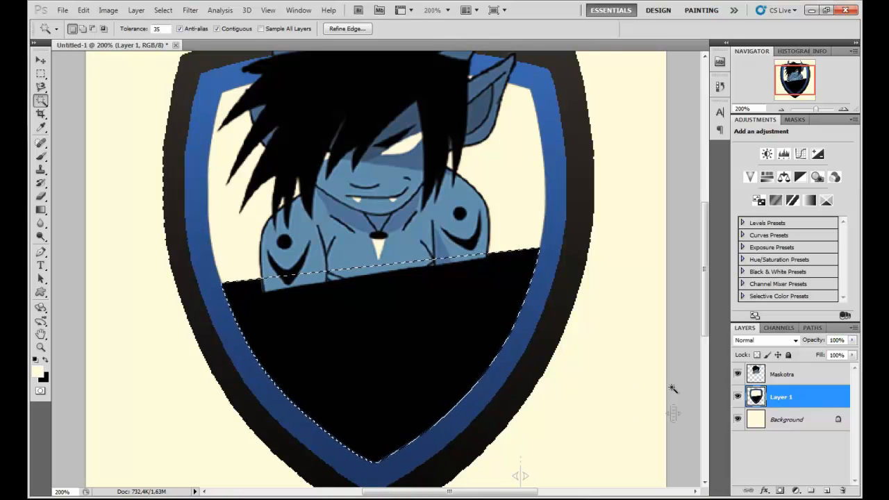
{"action": "left_click", "coordinate": [756, 375]}
{"action": "left_click", "coordinate": [739, 376]}
{"action": "left_click", "coordinate": [739, 375]}
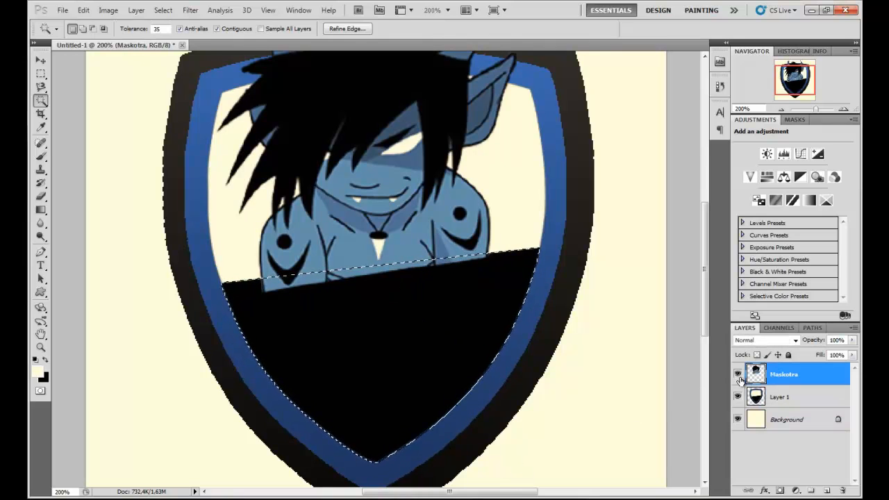
{"action": "key", "text": "ctrl+d"}
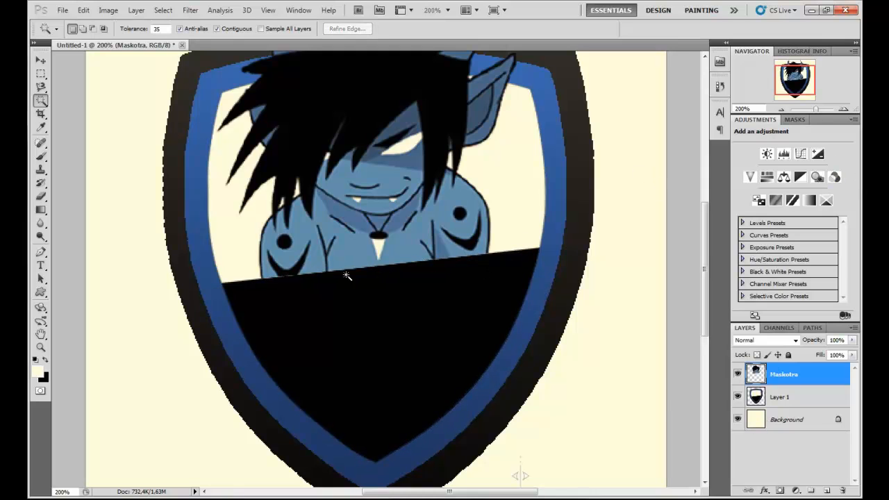
Move the mascot and shield layers together straight down to Y 243 px with Free Transform.
{"action": "left_click_drag", "start_coordinate": [816, 110], "coordinate": [814, 113]}
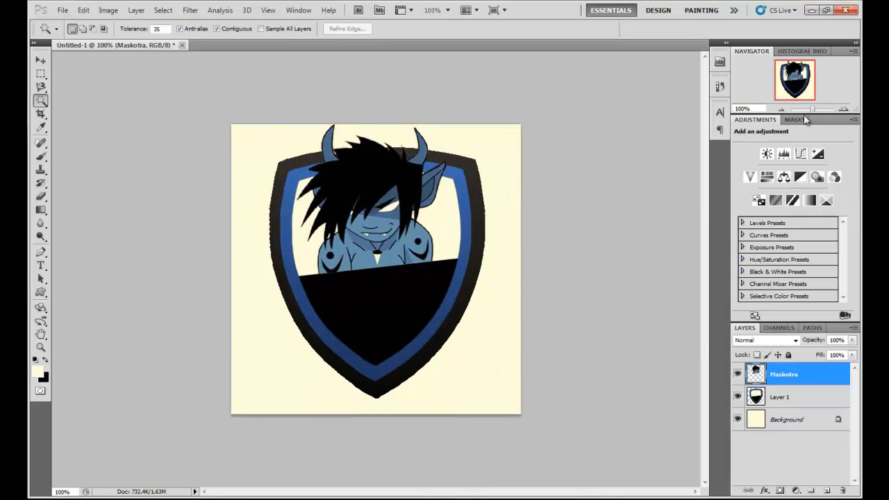
{"action": "left_click", "coordinate": [787, 397], "text": "shift"}
{"action": "key", "text": "ctrl+t"}
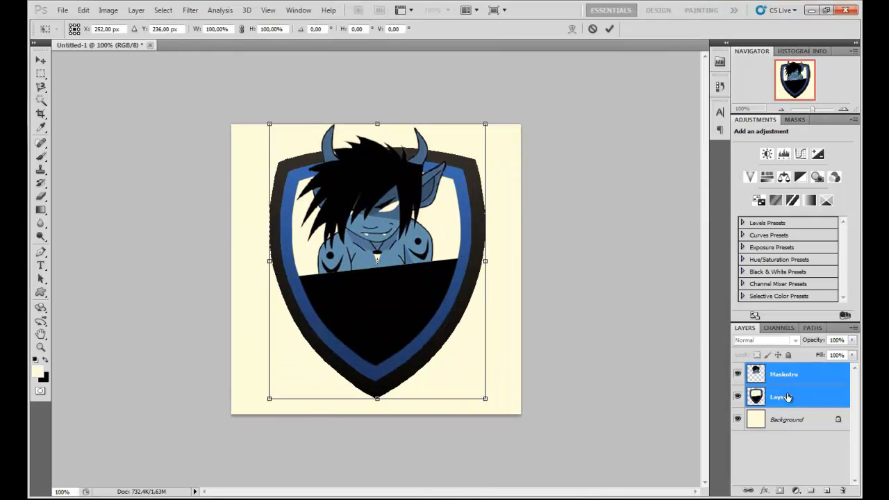
{"action": "key", "text": "Down"}
{"action": "key", "text": "Down"}
{"action": "key", "text": "Down"}
{"action": "key", "text": "Down"}
{"action": "key", "text": "Down"}
{"action": "key", "text": "Down"}
{"action": "key", "text": "Down"}
{"action": "key", "text": "Down"}
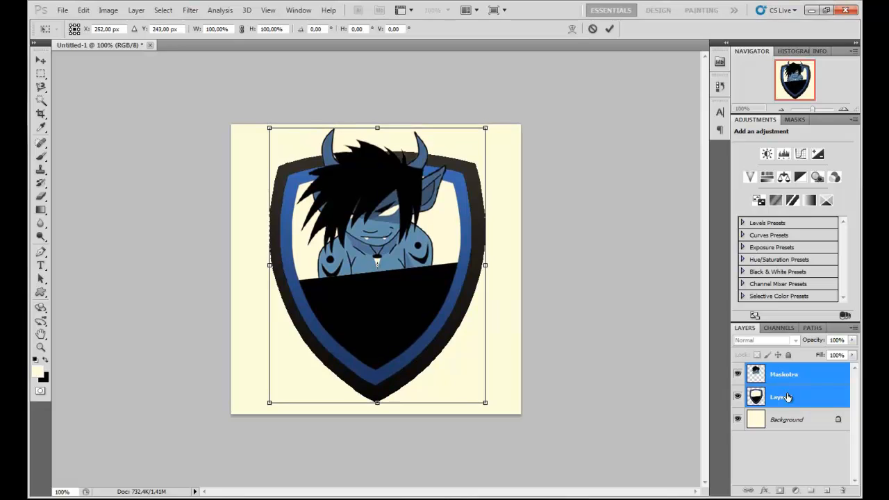
{"action": "left_click", "coordinate": [608, 29]}
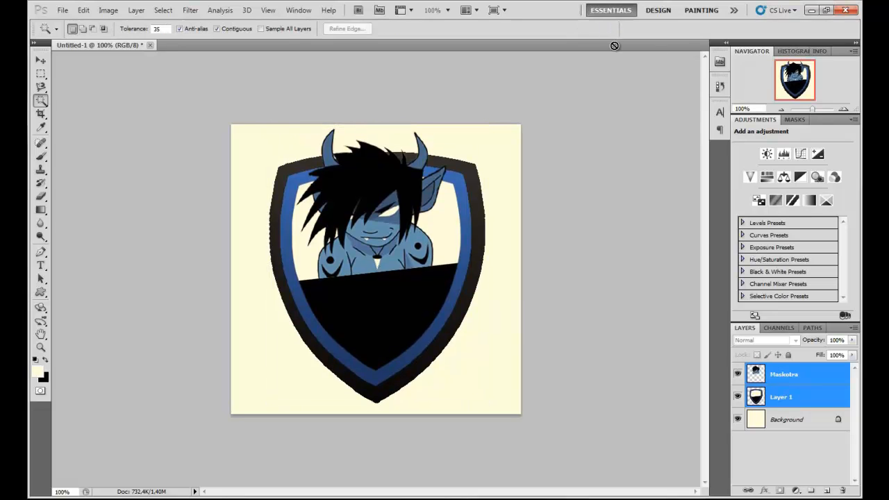
Hide the Maskotra and Layer 1 layers and make the Background layer active.
{"action": "left_click", "coordinate": [776, 375]}
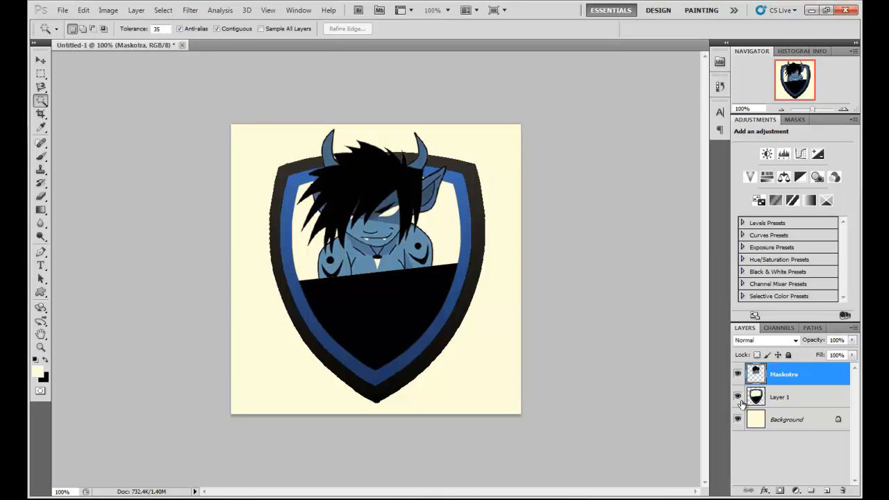
{"action": "left_click", "coordinate": [739, 397]}
{"action": "left_click", "coordinate": [738, 375]}
{"action": "left_click", "coordinate": [779, 425]}
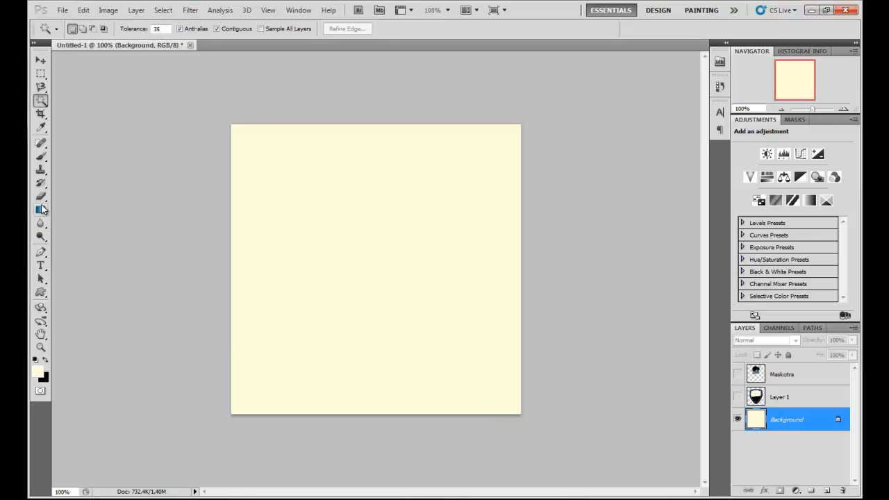
Fill the Background layer with solid black using the Paint Bucket.
{"action": "right_click", "coordinate": [41, 208]}
{"action": "left_click", "coordinate": [66, 220]}
{"action": "left_click", "coordinate": [40, 368]}
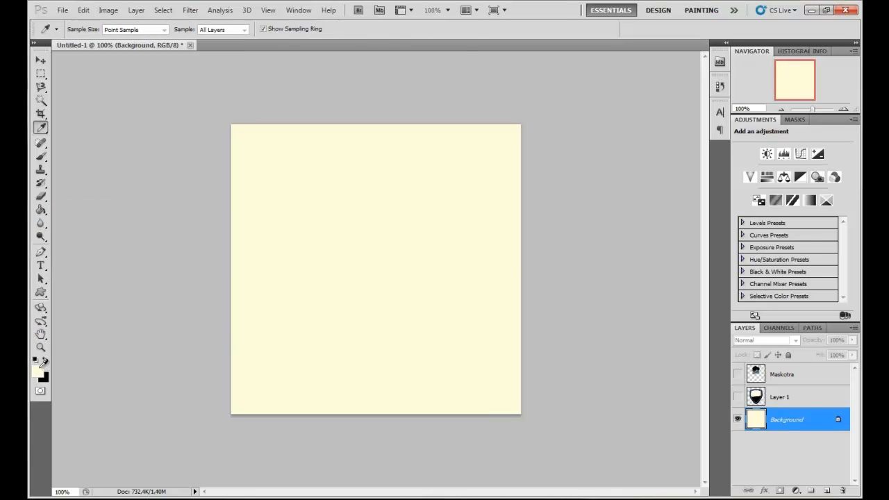
{"action": "left_click_drag", "start_coordinate": [508, 187], "coordinate": [467, 260]}
{"action": "left_click", "coordinate": [730, 74]}
{"action": "left_click", "coordinate": [483, 220]}
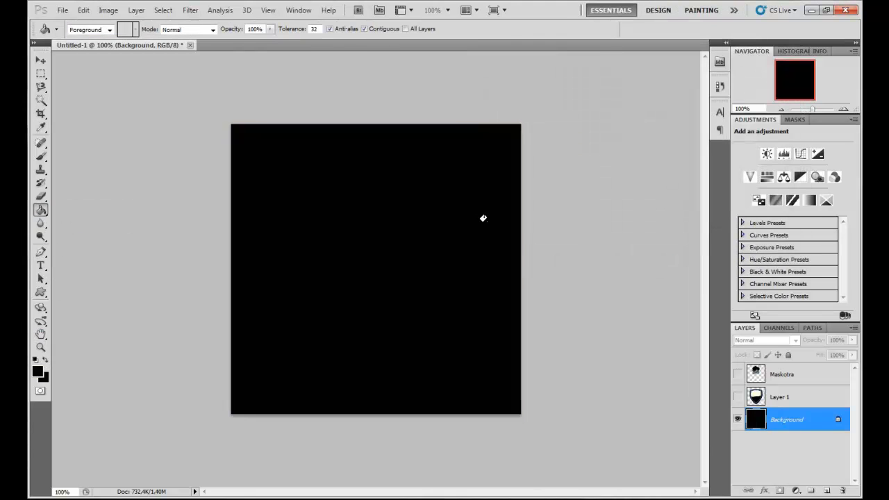
Start a text entry on the black canvas and set its text colour to light cream.
{"action": "key", "text": "ctrl+plus"}
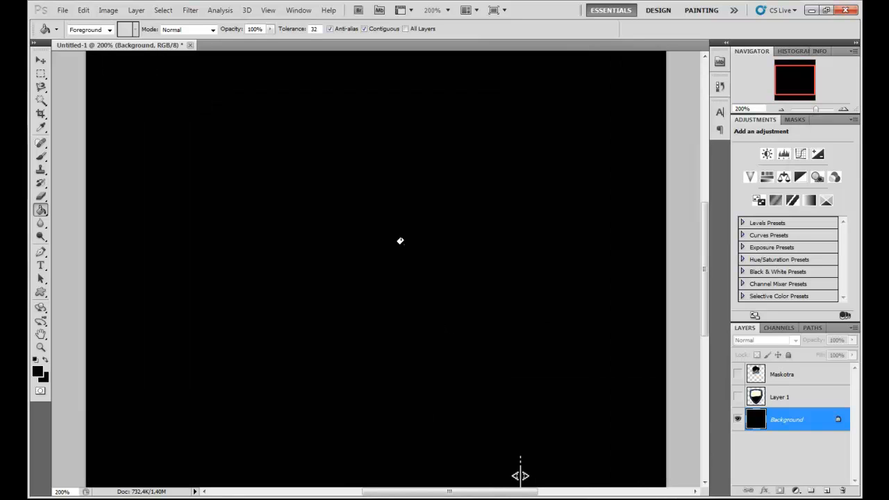
{"action": "key", "text": "t"}
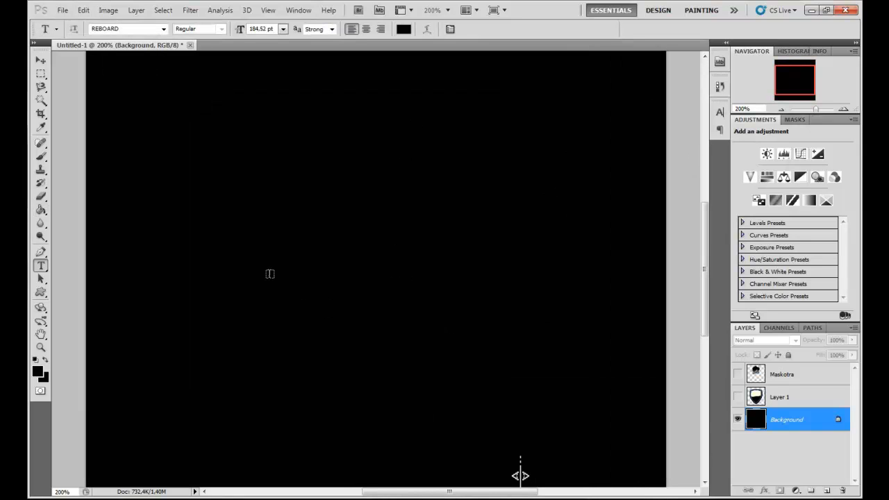
{"action": "left_click", "coordinate": [269, 275]}
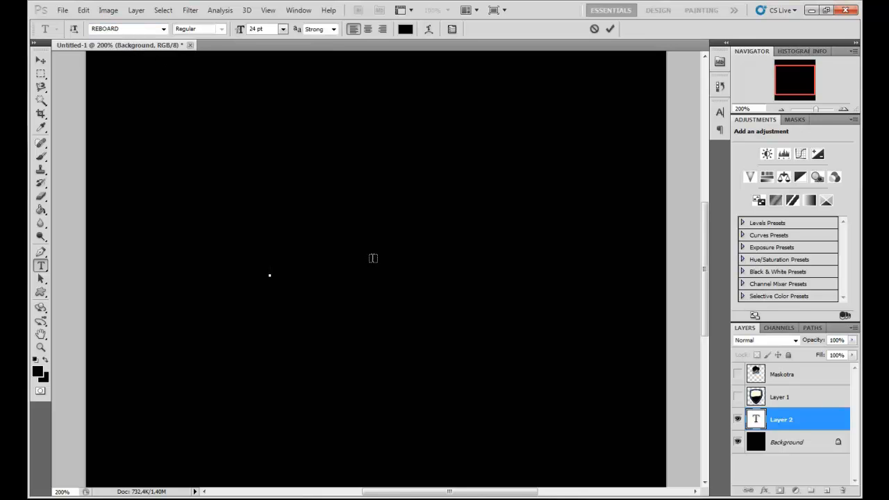
{"action": "left_click", "coordinate": [405, 29]}
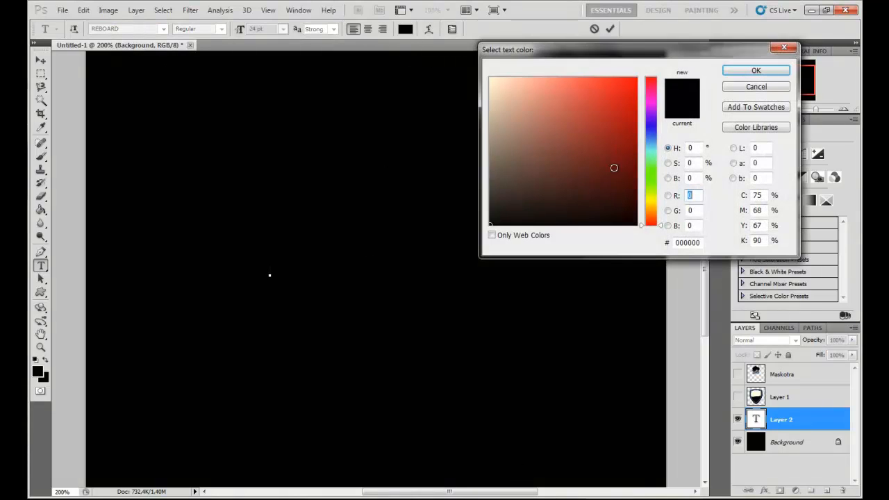
{"action": "left_click", "coordinate": [755, 69]}
{"action": "type", "text": "M"}
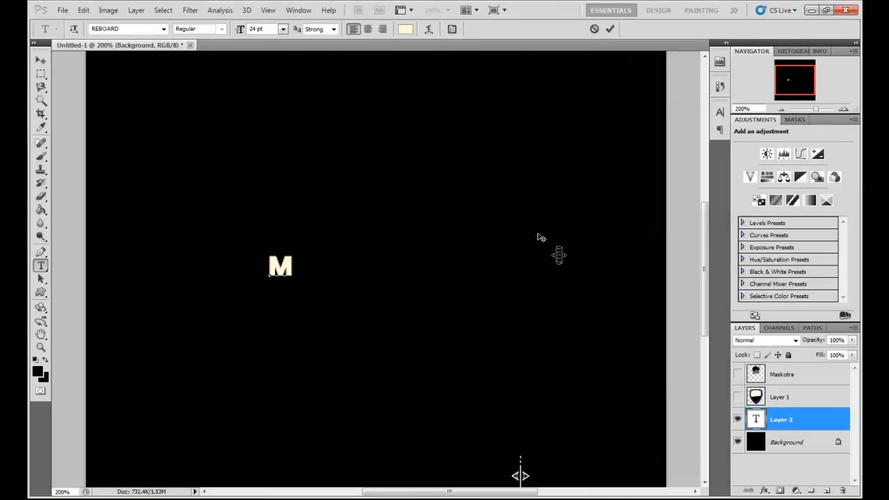
{"action": "left_click", "coordinate": [610, 29]}
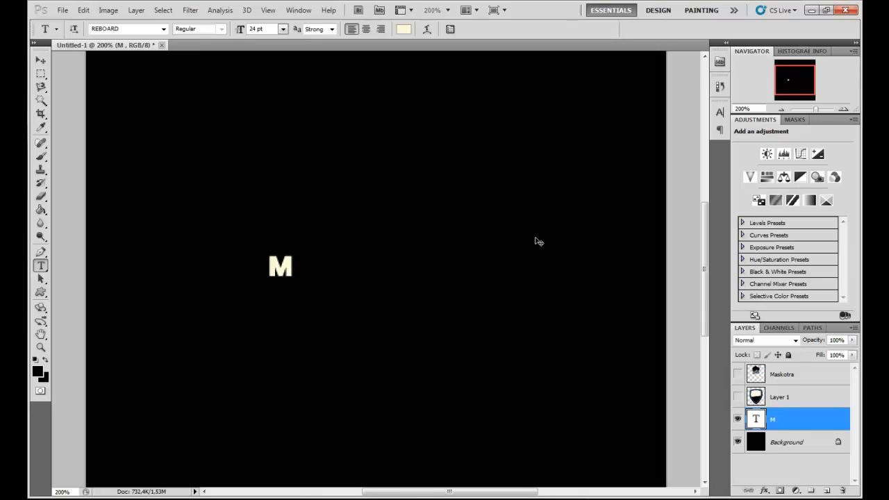
{"action": "key", "text": "ctrl+t"}
{"action": "left_click_drag", "start_coordinate": [295, 247], "coordinate": [468, 165]}
{"action": "left_click", "coordinate": [610, 29]}
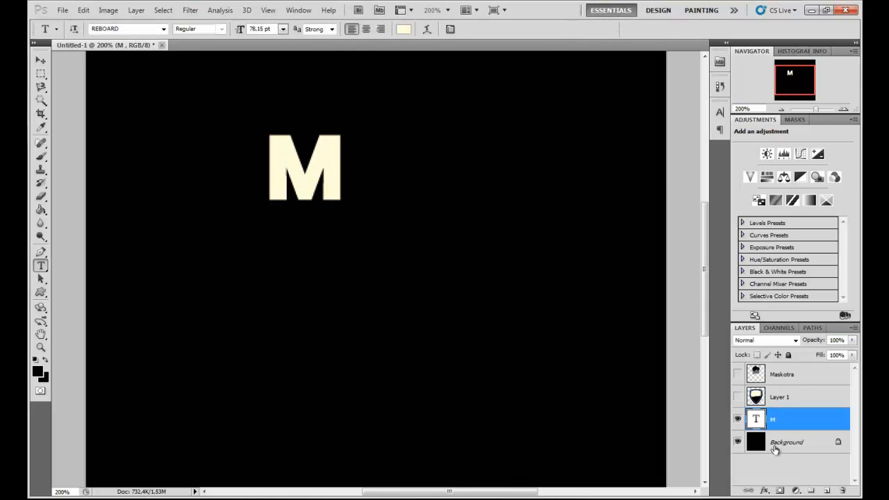
{"action": "key", "text": "Delete"}
Add a cream letter M in the REBOARD font and enlarge it proportionally to about 709%, centred near X 168 px, Y 234 px.
{"action": "left_click", "coordinate": [290, 242]}
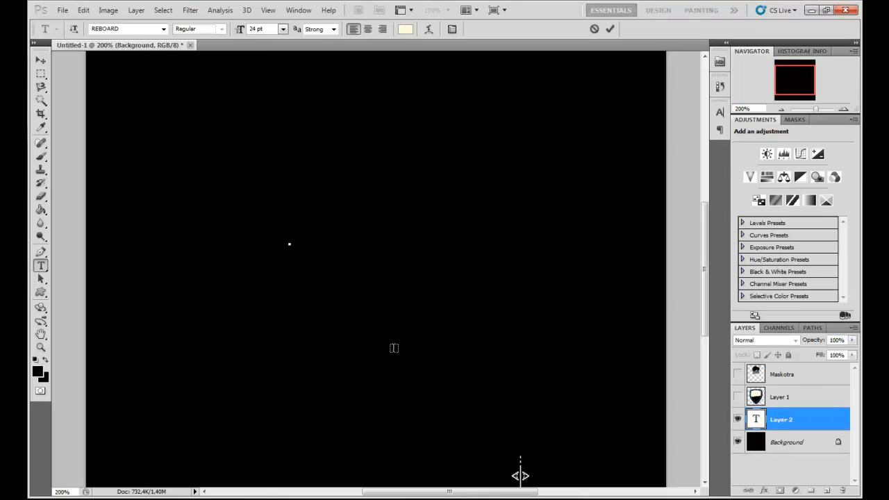
{"action": "type", "text": "M"}
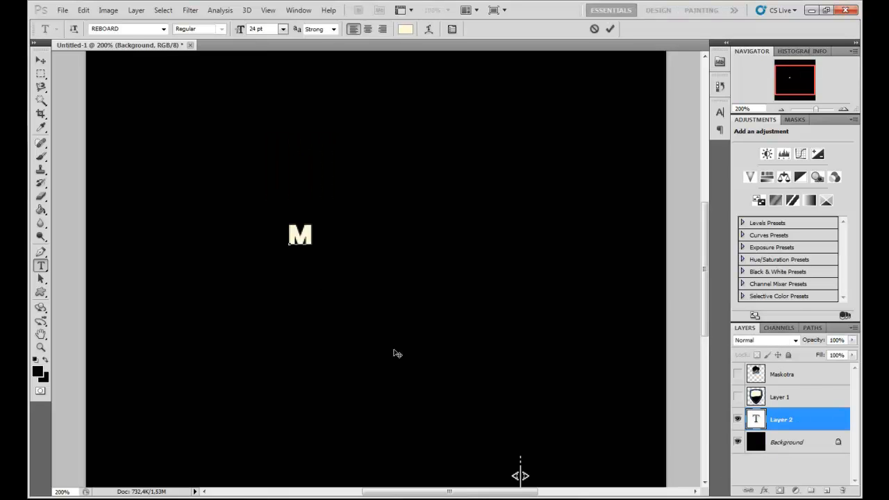
{"action": "left_click", "coordinate": [610, 29]}
{"action": "key", "text": "ctrl+t"}
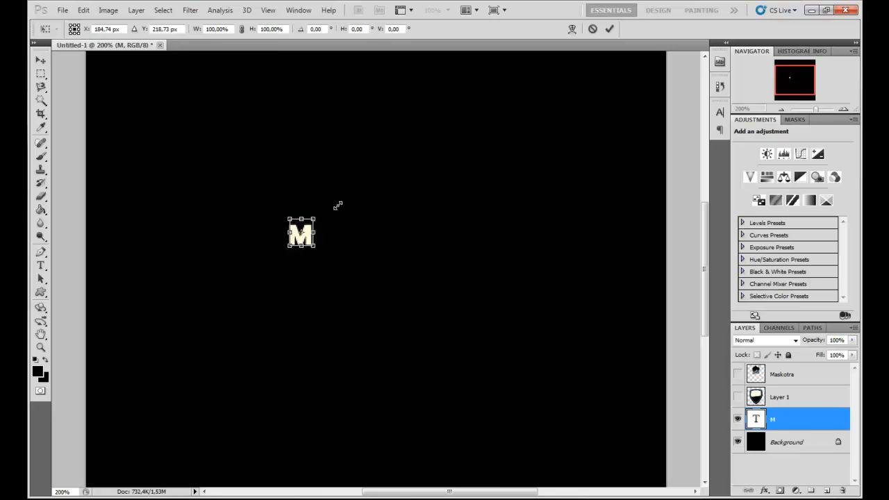
{"action": "left_click_drag", "start_coordinate": [313, 219], "coordinate": [486, 146]}
{"action": "left_click_drag", "start_coordinate": [378, 193], "coordinate": [293, 286]}
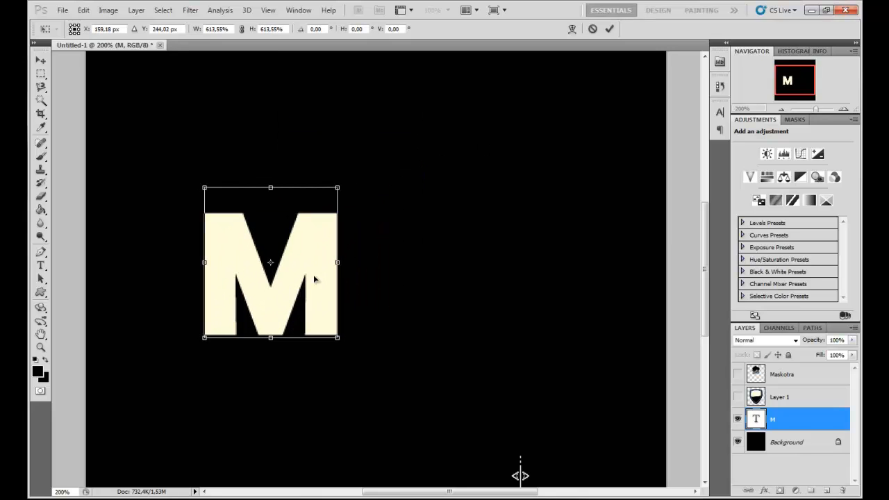
{"action": "left_click_drag", "start_coordinate": [341, 195], "coordinate": [365, 168]}
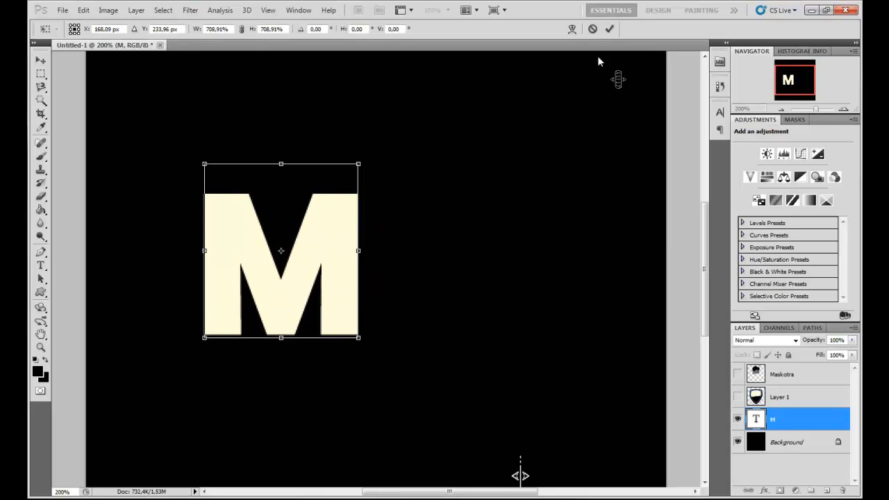
{"action": "left_click", "coordinate": [610, 29]}
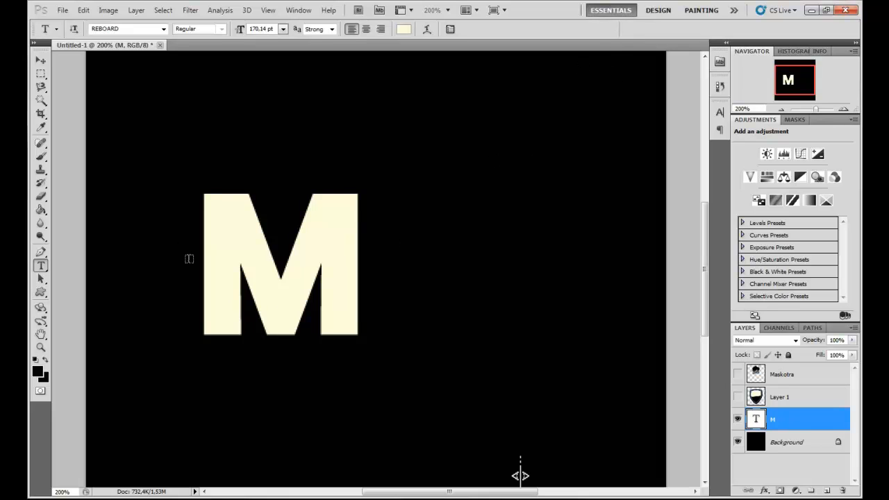
Rasterize the M and cut the foot of its left leg at a slant with a rectangular selection rotated about -19.3°, then deselect.
{"action": "key", "text": "b"}
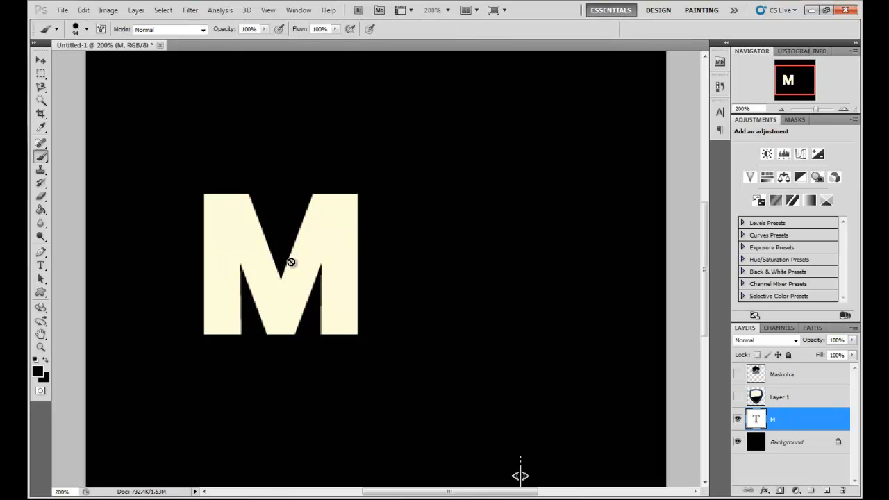
{"action": "left_click", "coordinate": [290, 261]}
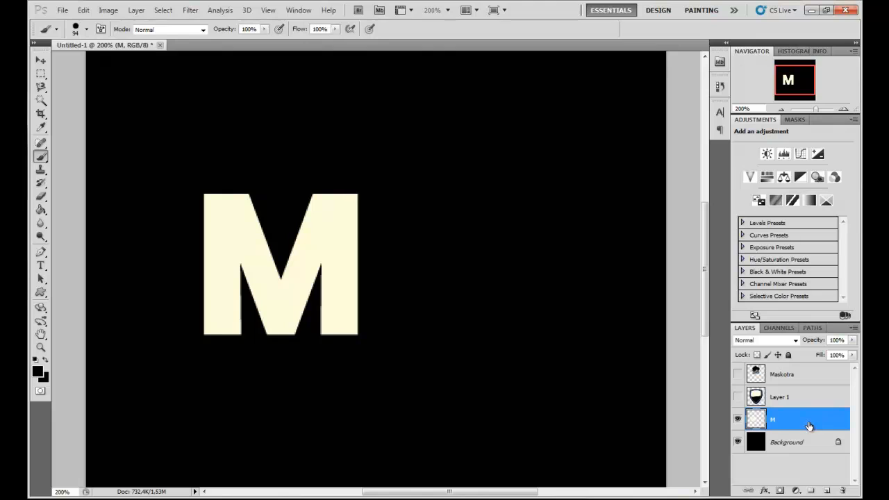
{"action": "left_click", "coordinate": [40, 75]}
{"action": "left_click", "coordinate": [83, 72]}
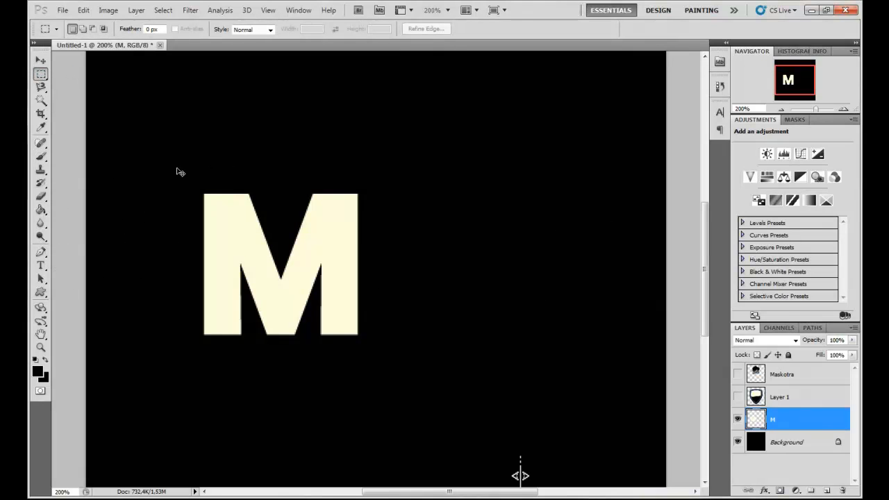
{"action": "key", "text": "ctrl+plus"}
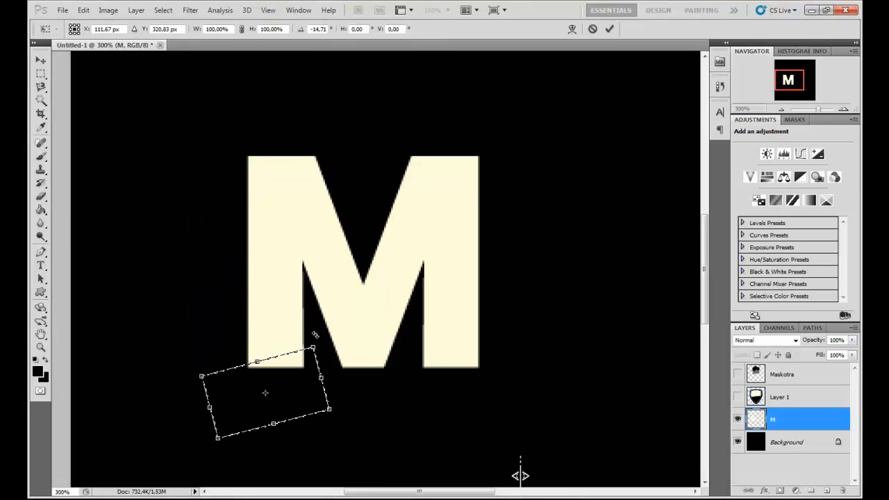
{"action": "left_click_drag", "start_coordinate": [310, 329], "coordinate": [316, 335]}
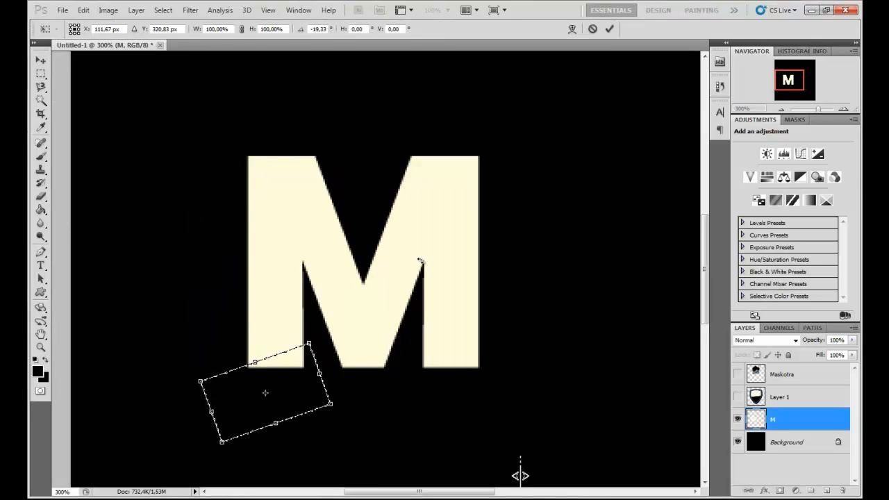
{"action": "key", "text": "Return"}
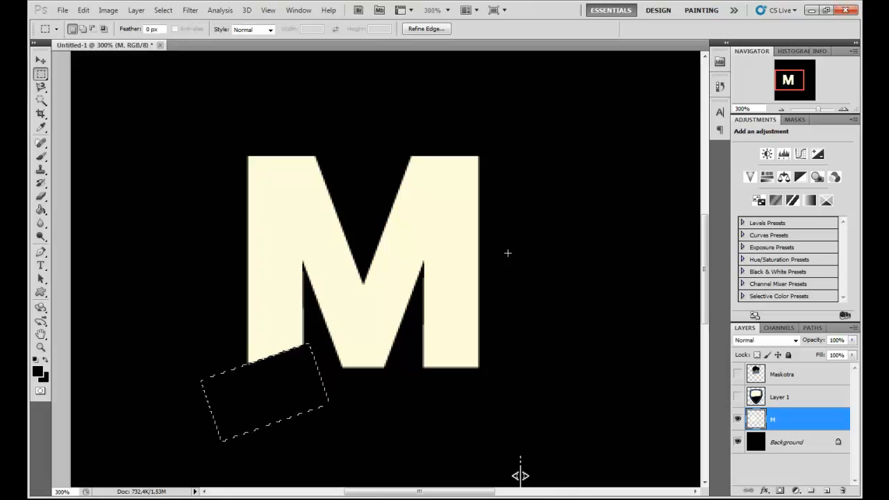
{"action": "key", "text": "Delete"}
{"action": "key", "text": "ctrl+d"}
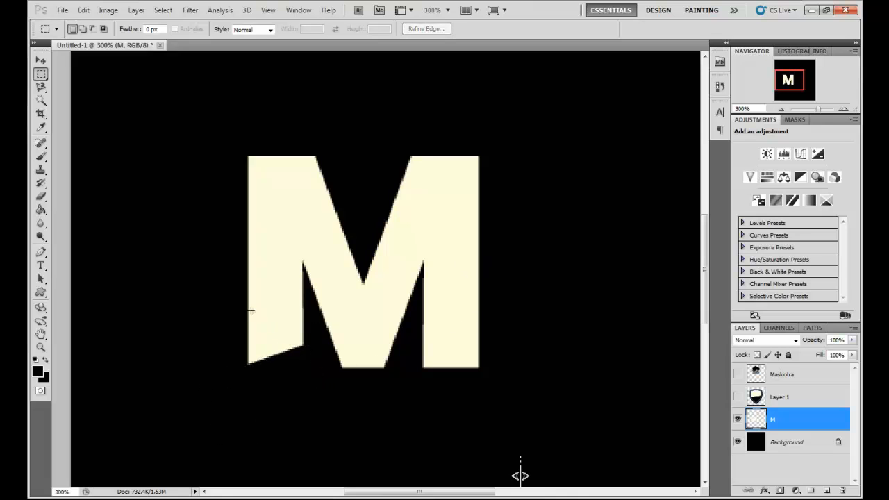
Copy the lower part of the M's left leg to a new layer and move it straight down to about Y 305 px.
{"action": "left_click_drag", "start_coordinate": [230, 295], "coordinate": [309, 401]}
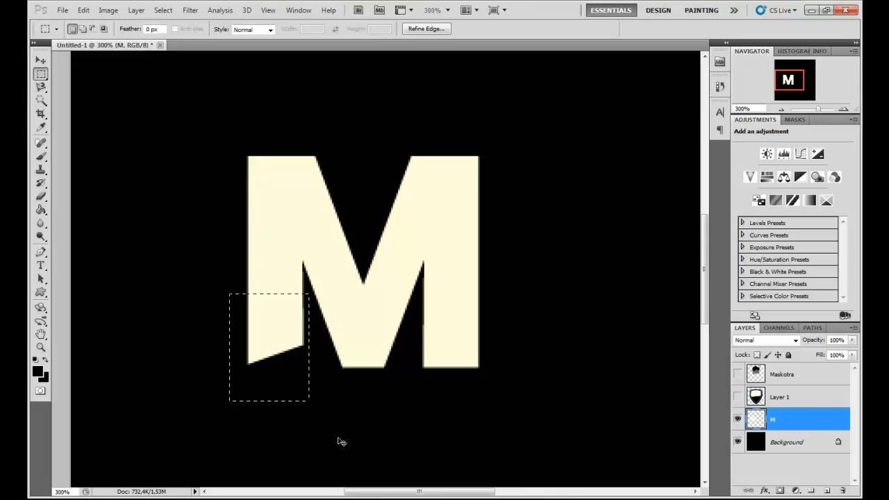
{"action": "key", "text": "ctrl+j"}
{"action": "key", "text": "ctrl+t"}
{"action": "key", "text": "Down"}
{"action": "key", "text": "Down"}
{"action": "key", "text": "Down"}
{"action": "key", "text": "Down"}
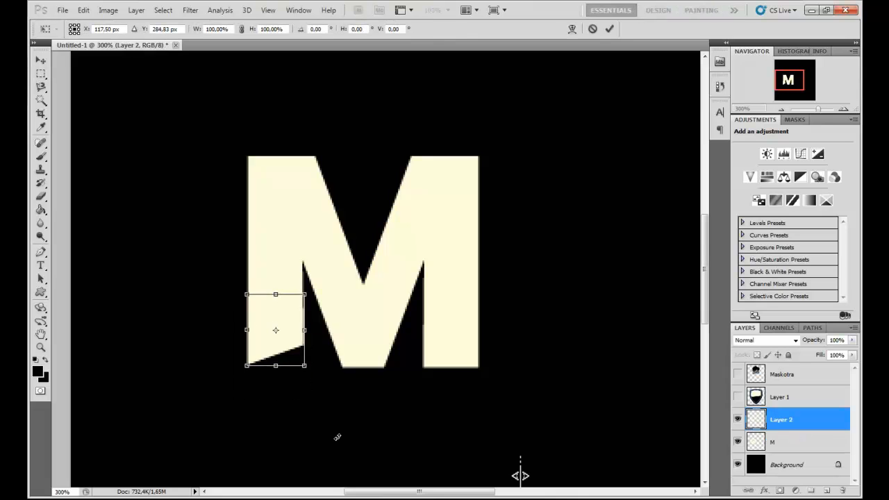
{"action": "key", "text": "Down"}
{"action": "key", "text": "Down"}
{"action": "key", "text": "Down"}
{"action": "key", "text": "Down"}
{"action": "key", "text": "Down"}
{"action": "key", "text": "Down"}
{"action": "key", "text": "Down"}
{"action": "key", "text": "Down"}
{"action": "key", "text": "Down"}
{"action": "key", "text": "Down"}
{"action": "key", "text": "Down"}
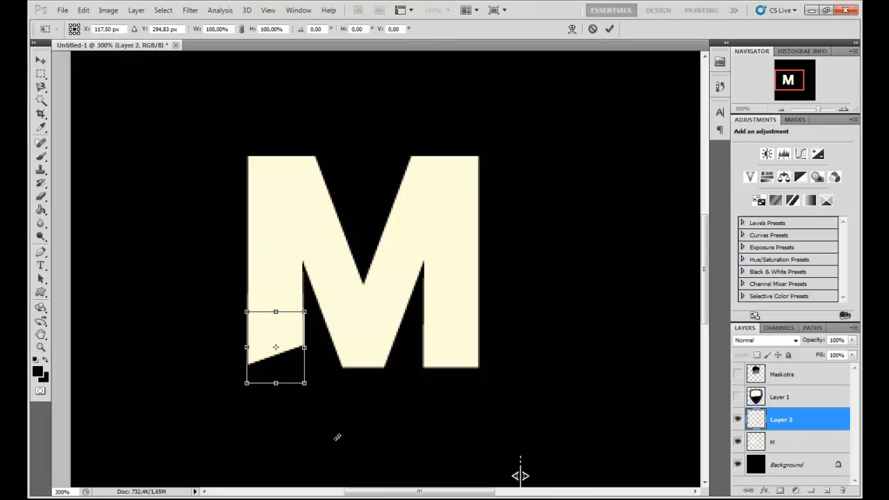
{"action": "key", "text": "Down"}
{"action": "key", "text": "Down"}
{"action": "key", "text": "Down"}
{"action": "key", "text": "Down"}
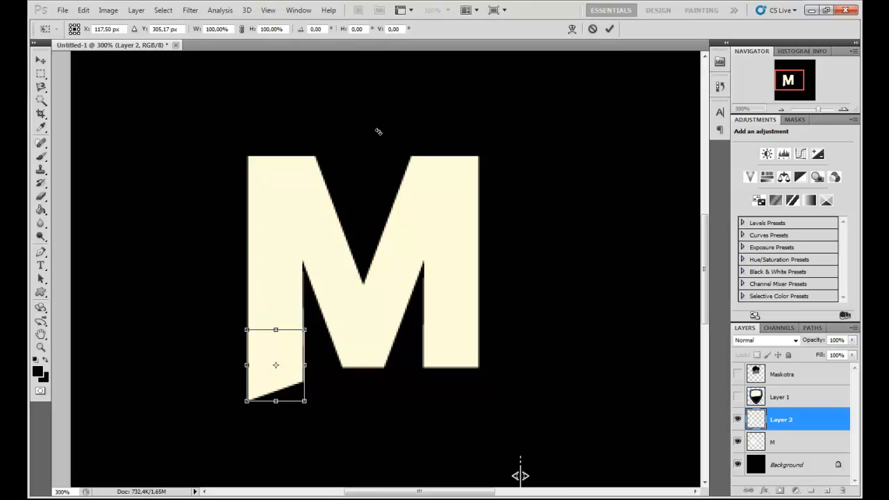
{"action": "left_click", "coordinate": [610, 28]}
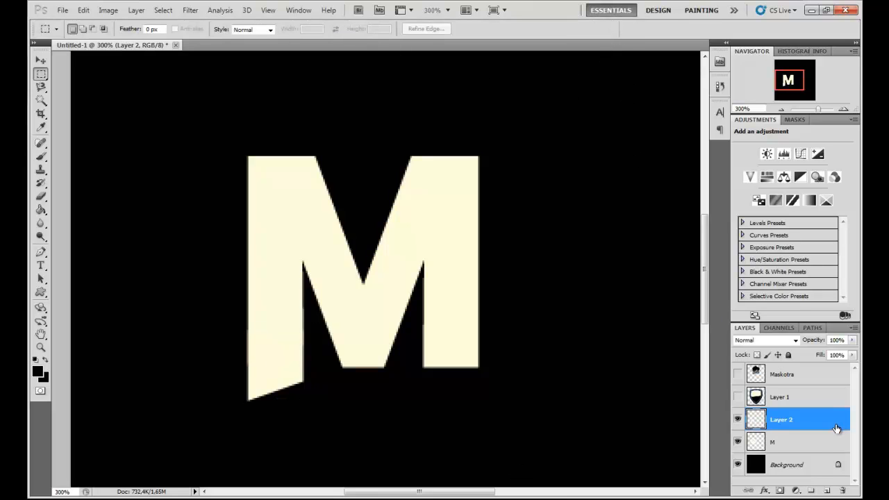
Merge the leg extension layer with the M layer.
{"action": "left_click", "coordinate": [792, 446], "text": "shift"}
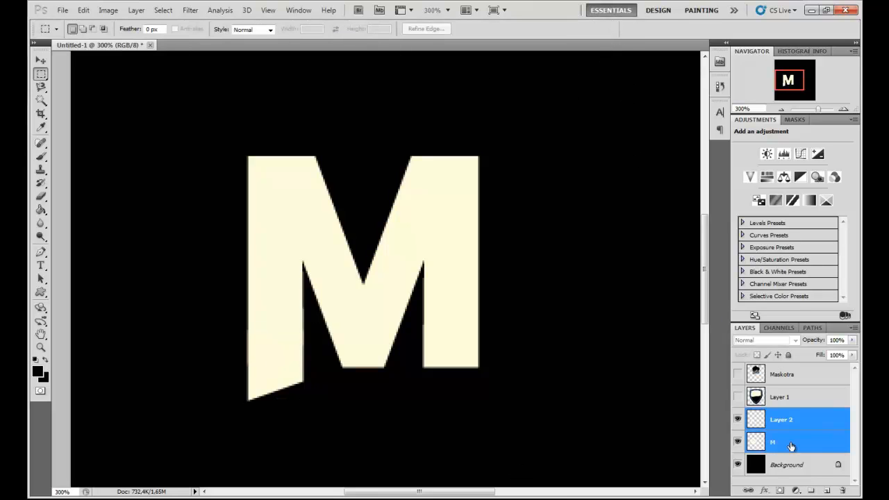
{"action": "left_click", "coordinate": [783, 417]}
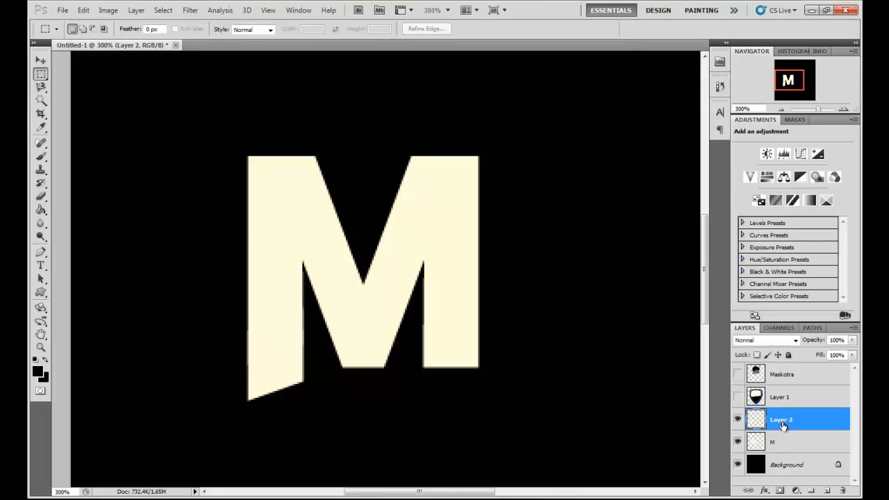
{"action": "left_click", "coordinate": [780, 451], "text": "shift"}
{"action": "right_click", "coordinate": [781, 443]}
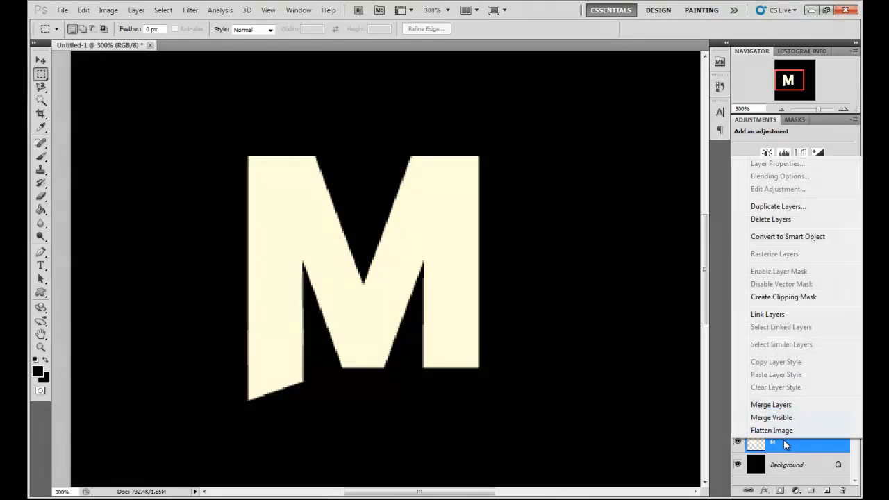
{"action": "left_click", "coordinate": [787, 404]}
Add a cream 24 pt letter Y in the REBOARD font to the right of the M.
{"action": "left_click_drag", "start_coordinate": [818, 109], "coordinate": [819, 120]}
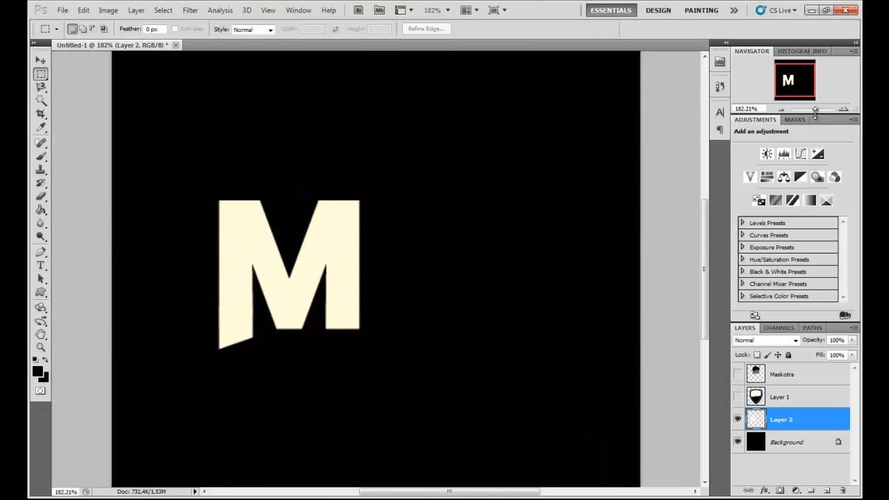
{"action": "key", "text": "t"}
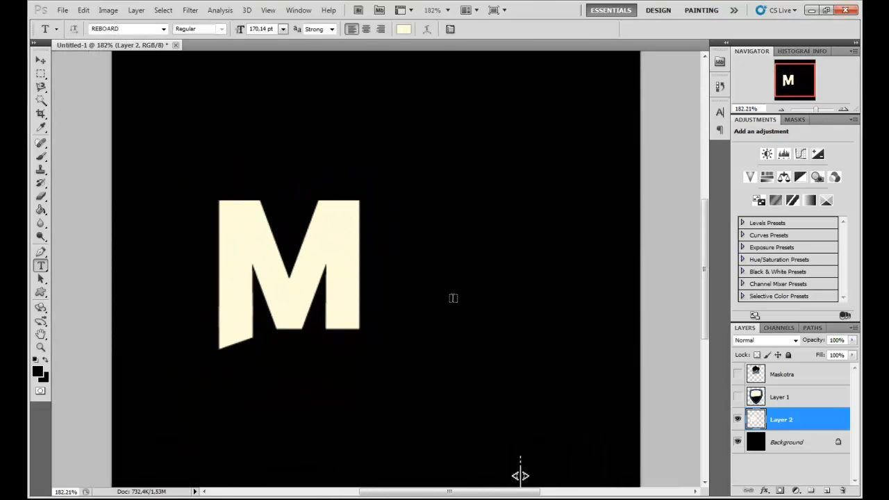
{"action": "left_click", "coordinate": [453, 300]}
{"action": "type", "text": "Y"}
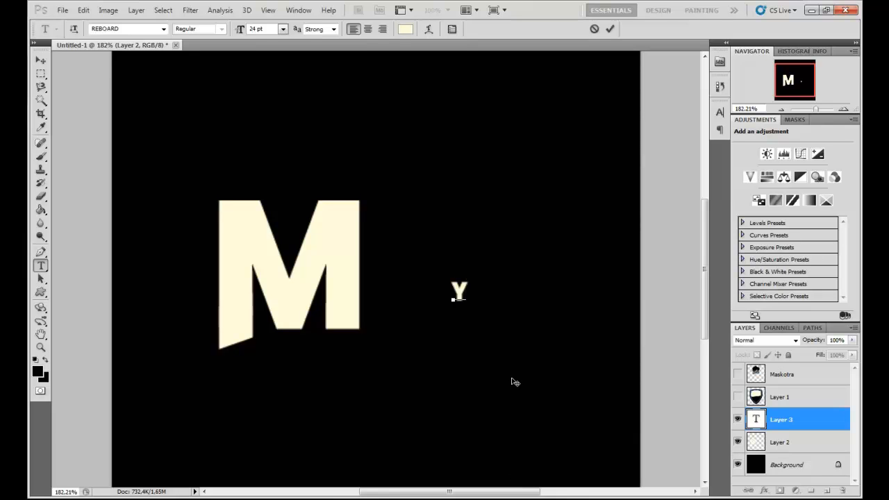
{"action": "left_click", "coordinate": [610, 29]}
Enlarge the Y proportionally to about 1244%, overlap it with the M's right side near X 261 px, Y 195 px, and activate the M's layer.
{"action": "key", "text": "ctrl+t"}
{"action": "left_click_drag", "start_coordinate": [466, 280], "coordinate": [532, 306]}
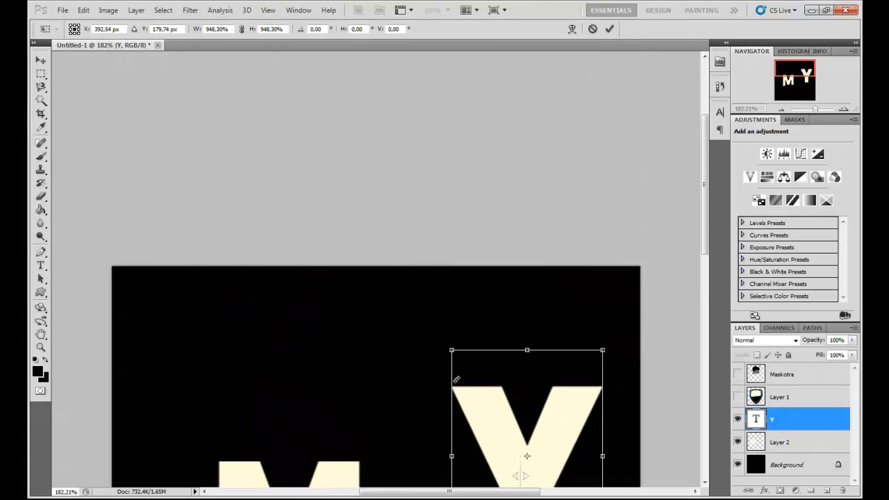
{"action": "scroll", "coordinate": [397, 368], "scroll_direction": "down", "scroll_amount": 10}
{"action": "left_click_drag", "start_coordinate": [514, 226], "coordinate": [375, 250]}
{"action": "left_click_drag", "start_coordinate": [455, 288], "coordinate": [497, 357]}
{"action": "left_click_drag", "start_coordinate": [424, 316], "coordinate": [409, 291]}
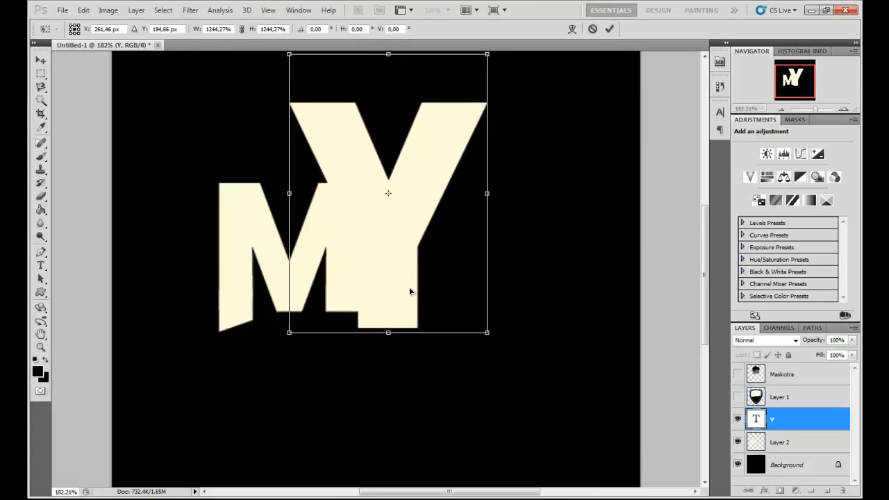
{"action": "left_click", "coordinate": [609, 29]}
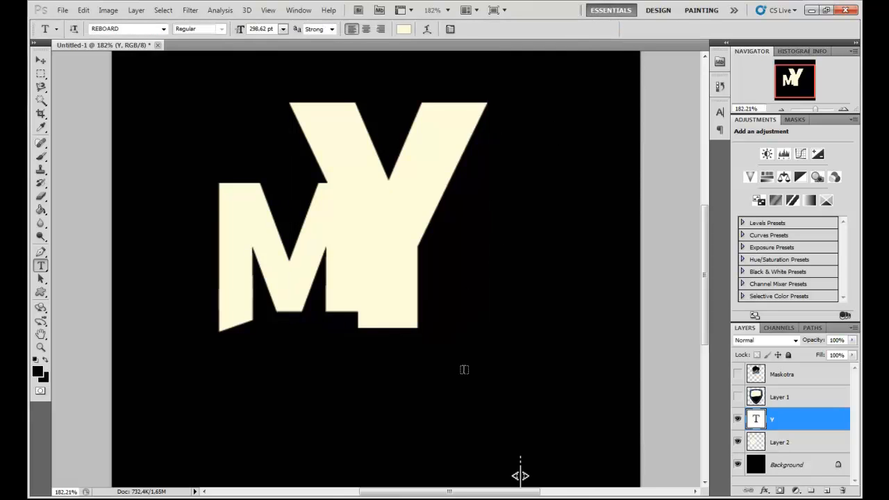
{"action": "left_click", "coordinate": [769, 444]}
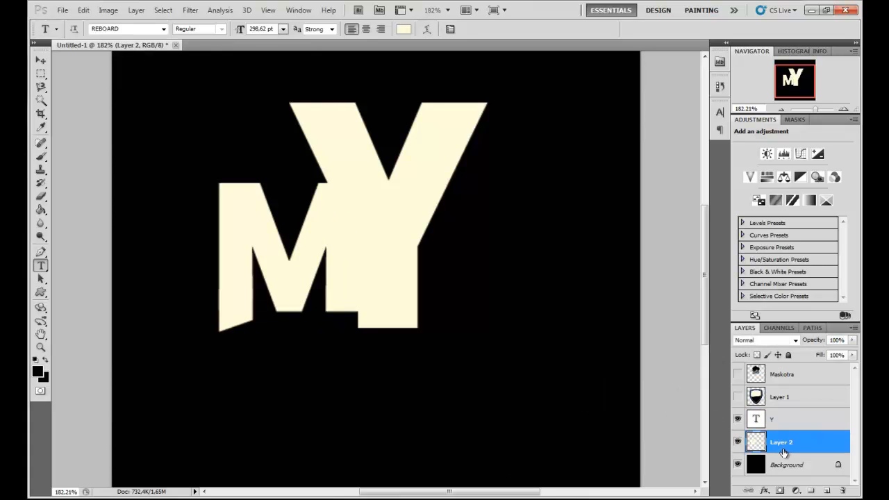
Duplicate the M layer, mirror the copy horizontally to about -108% width and place it on the Y's right side near X 356 px.
{"action": "key", "text": "ctrl+j"}
{"action": "key", "text": "ctrl+t"}
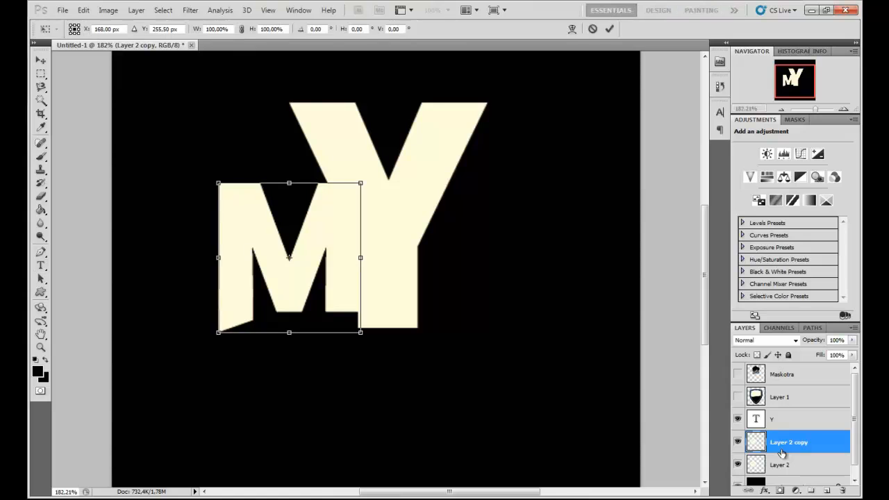
{"action": "left_click_drag", "start_coordinate": [218, 257], "coordinate": [514, 261]}
{"action": "left_click_drag", "start_coordinate": [470, 293], "coordinate": [517, 294]}
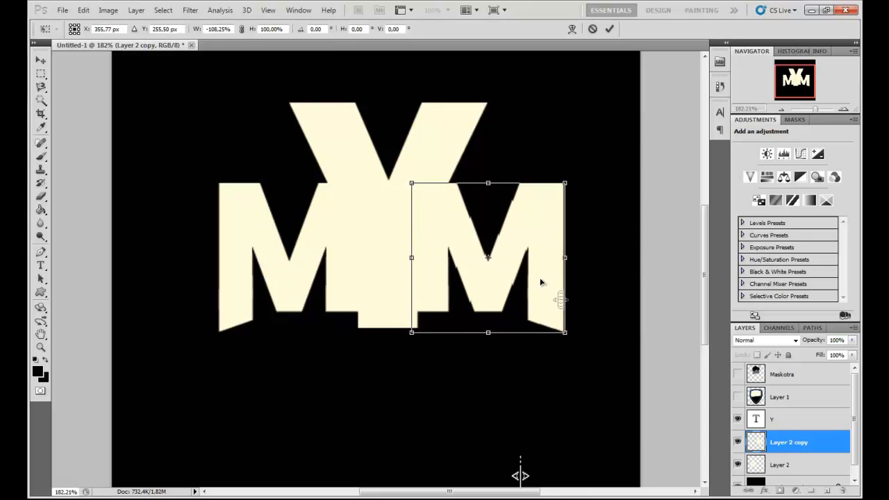
{"action": "left_click", "coordinate": [610, 30]}
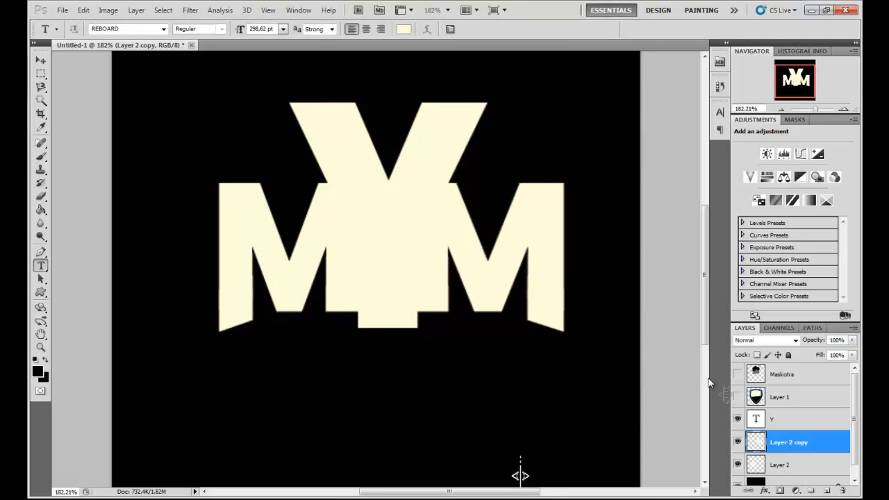
Merge the two M layers and clear the Y-shaped area from the merged layer using the Y's outline as the selection.
{"action": "left_click", "coordinate": [782, 426]}
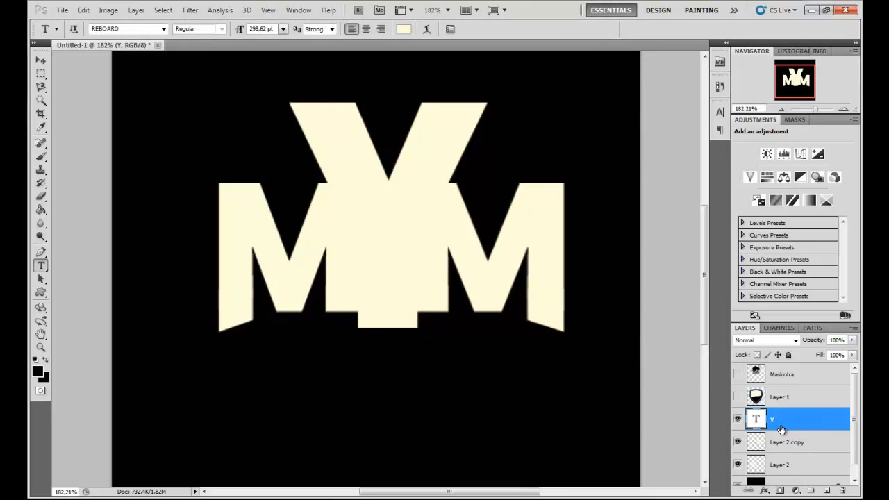
{"action": "left_click", "coordinate": [755, 419], "text": "ctrl"}
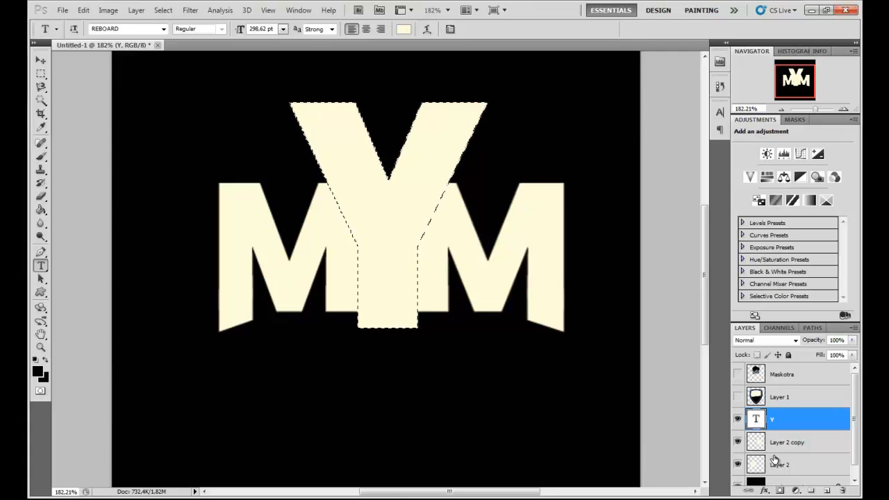
{"action": "left_click", "coordinate": [779, 445]}
{"action": "left_click", "coordinate": [780, 465], "text": "shift"}
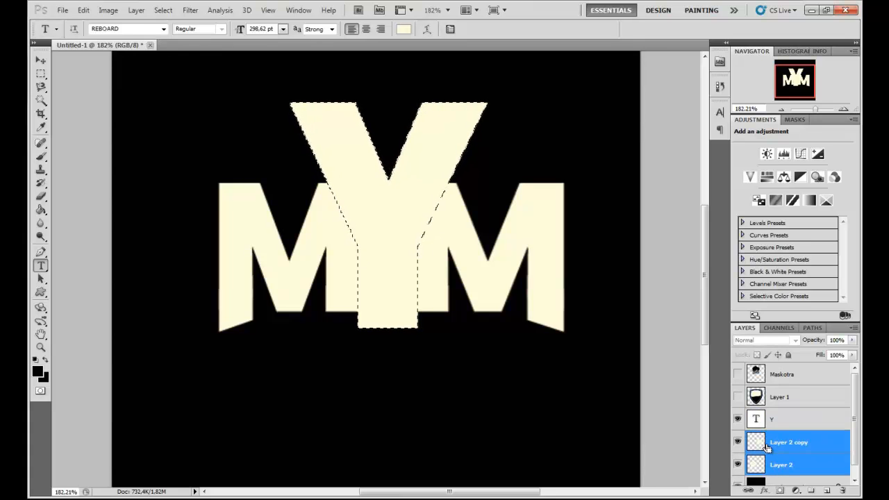
{"action": "right_click", "coordinate": [764, 448]}
{"action": "left_click", "coordinate": [770, 410]}
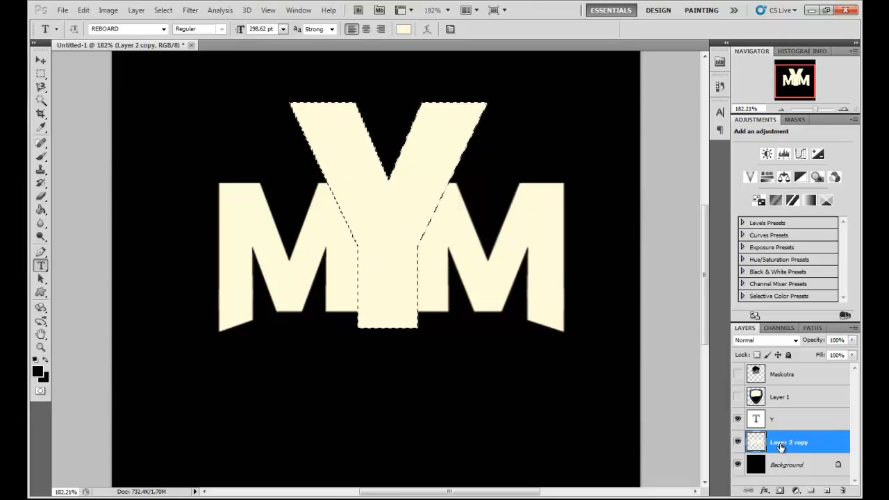
{"action": "key", "text": "ctrl+d"}
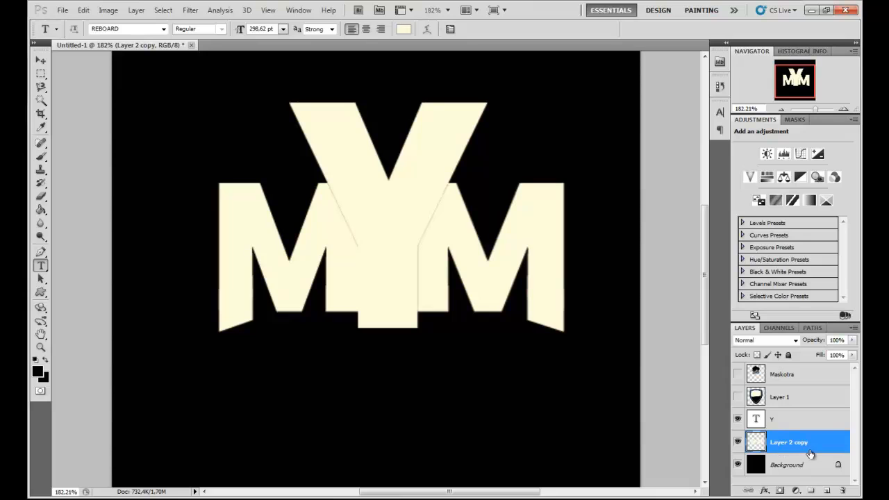
Enlarge the merged M's proportionally to about 107.5% and center them around the Y near X 265 px, Y 258 px, leaving thin gaps.
{"action": "key", "text": "ctrl+t"}
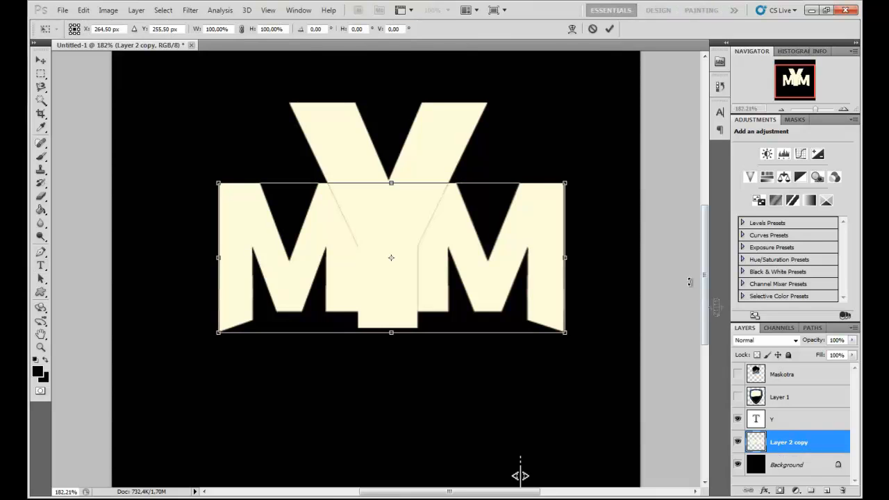
{"action": "left_click_drag", "start_coordinate": [565, 182], "coordinate": [580, 176]}
{"action": "left_click_drag", "start_coordinate": [509, 246], "coordinate": [510, 252]}
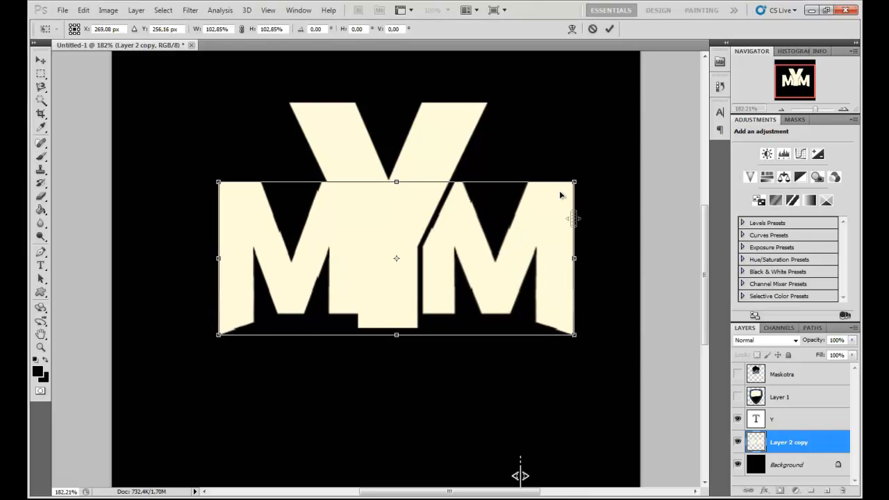
{"action": "left_click_drag", "start_coordinate": [576, 177], "coordinate": [593, 173]}
{"action": "left_click_drag", "start_coordinate": [490, 258], "coordinate": [477, 261]}
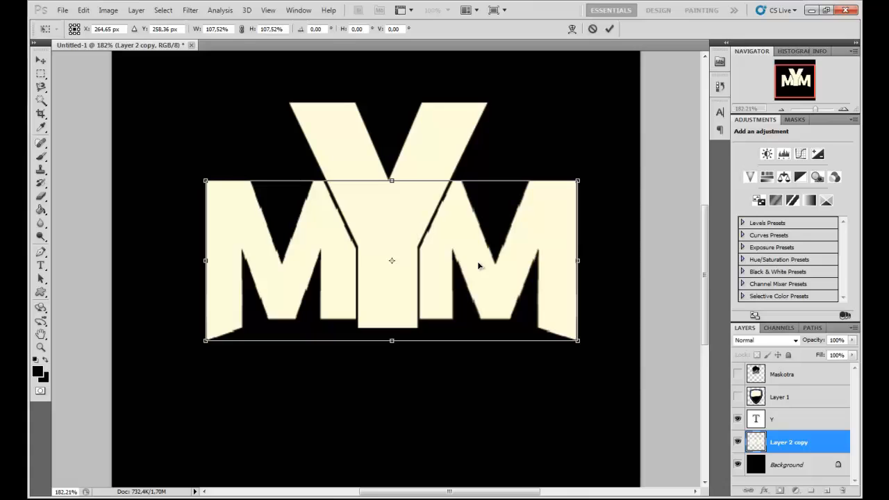
{"action": "left_click", "coordinate": [609, 30]}
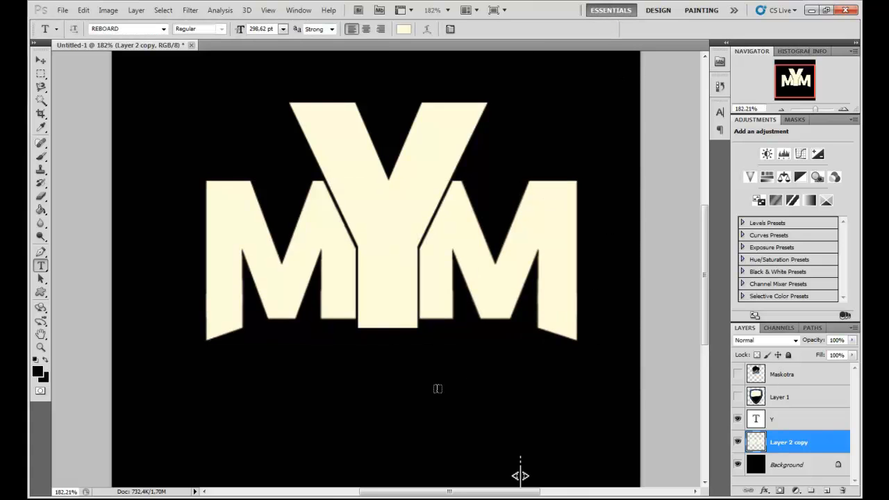
Add the cream text "esl 2001" below the lettering in Verdana Regular at 24 pt.
{"action": "left_click", "coordinate": [378, 419]}
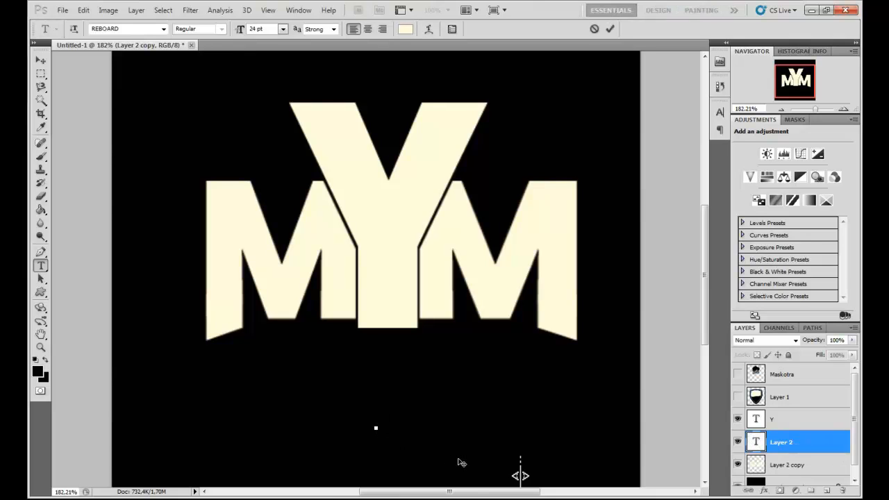
{"action": "type", "text": "ES L 201"}
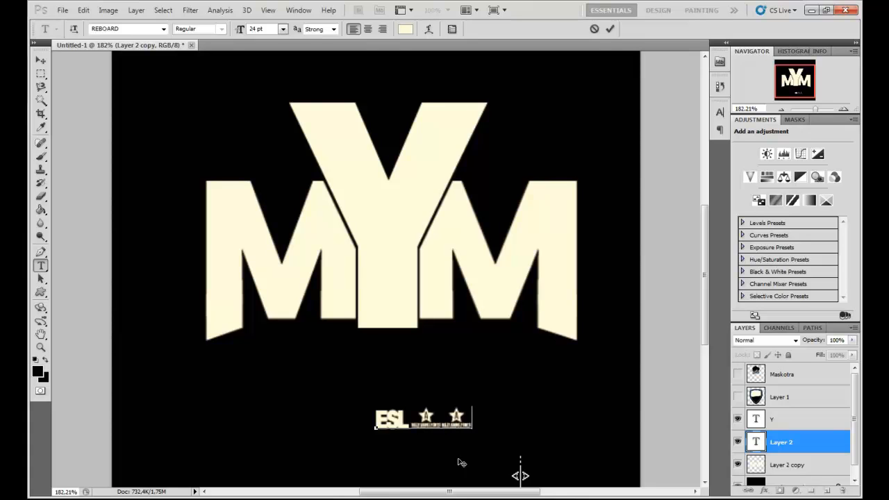
{"action": "type", "text": "2"}
{"action": "left_click_drag", "start_coordinate": [550, 435], "coordinate": [361, 437]}
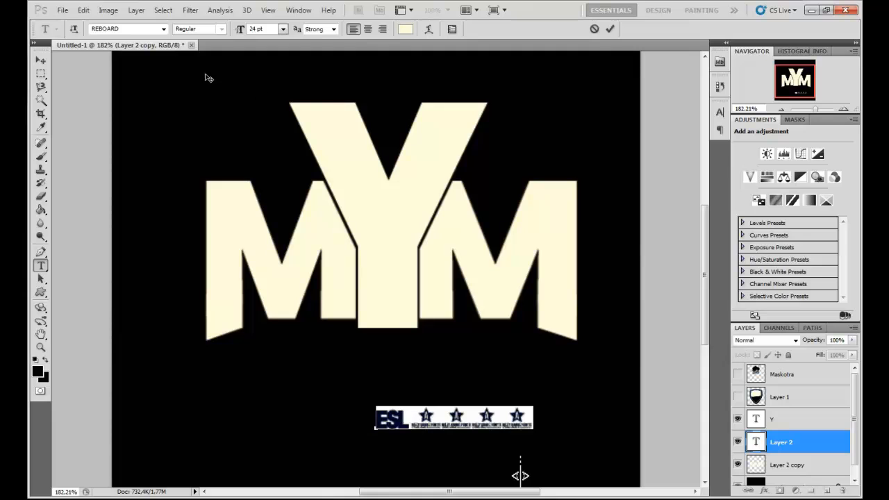
{"action": "left_click", "coordinate": [163, 28]}
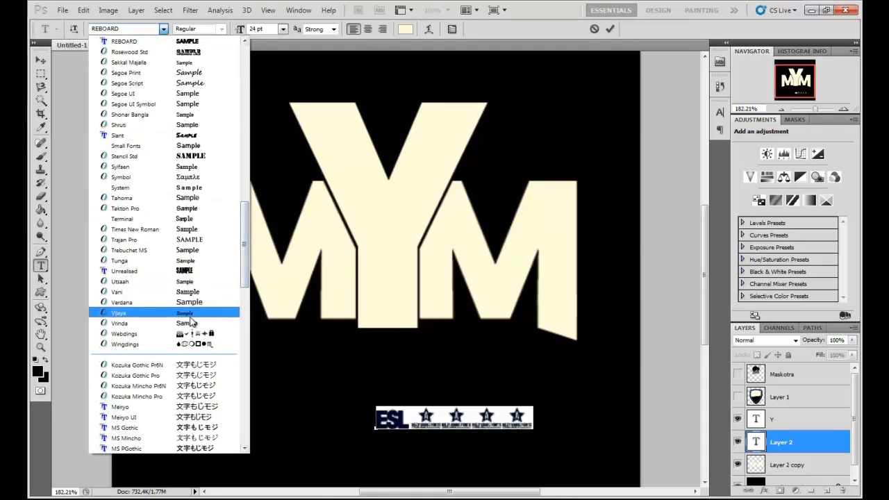
{"action": "left_click", "coordinate": [179, 302]}
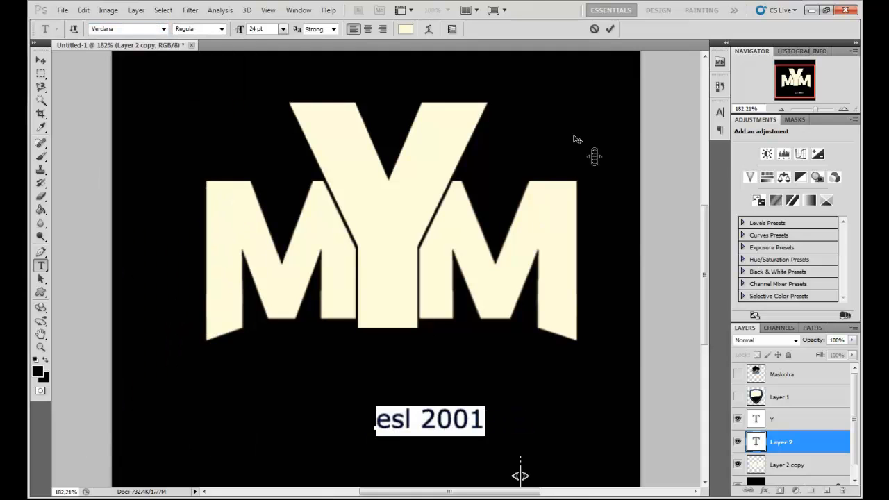
{"action": "left_click", "coordinate": [610, 28]}
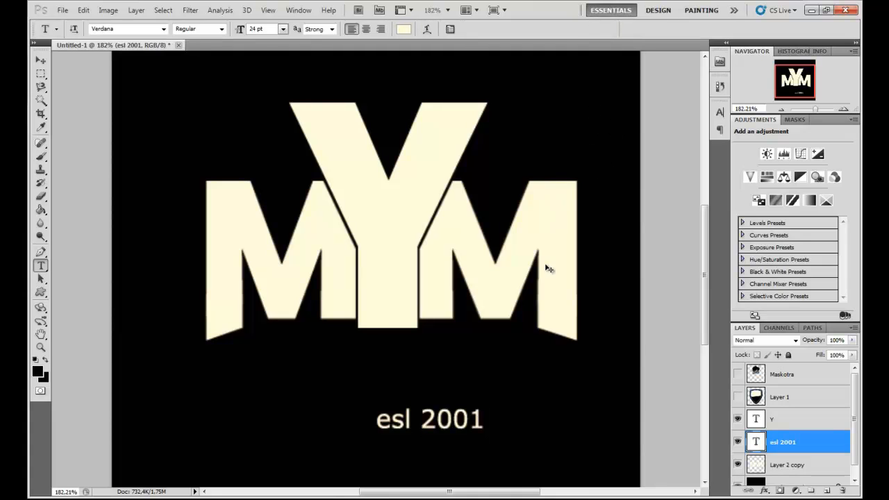
Shrink the "esl 2001" text to about 56% and place it just right of the Y's foot near X 321 px, Y 321 px.
{"action": "key", "text": "ctrl+t"}
{"action": "left_click_drag", "start_coordinate": [486, 407], "coordinate": [467, 333]}
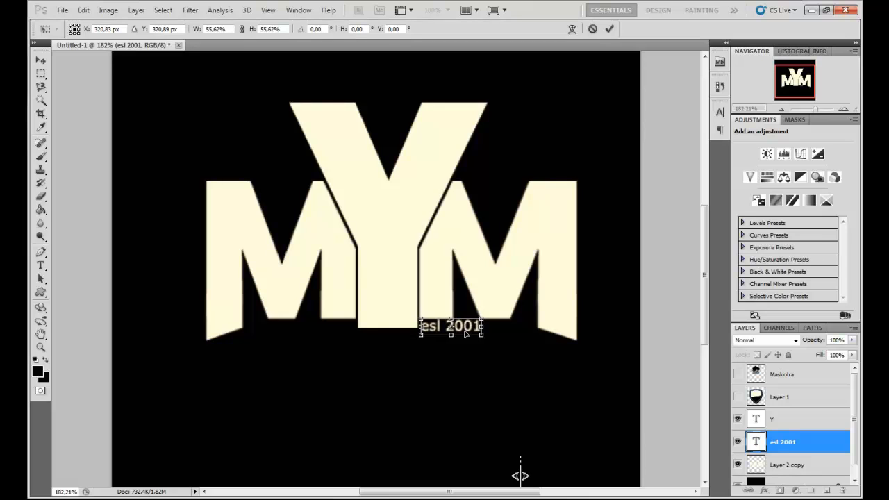
{"action": "left_click", "coordinate": [608, 29]}
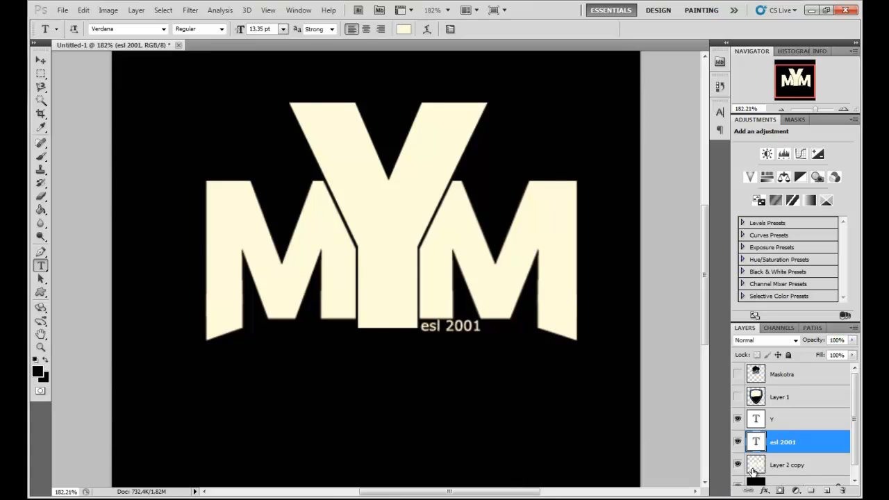
Rasterize the "esl 2001" and Y type layers.
{"action": "key", "text": "b"}
{"action": "left_click", "coordinate": [520, 474]}
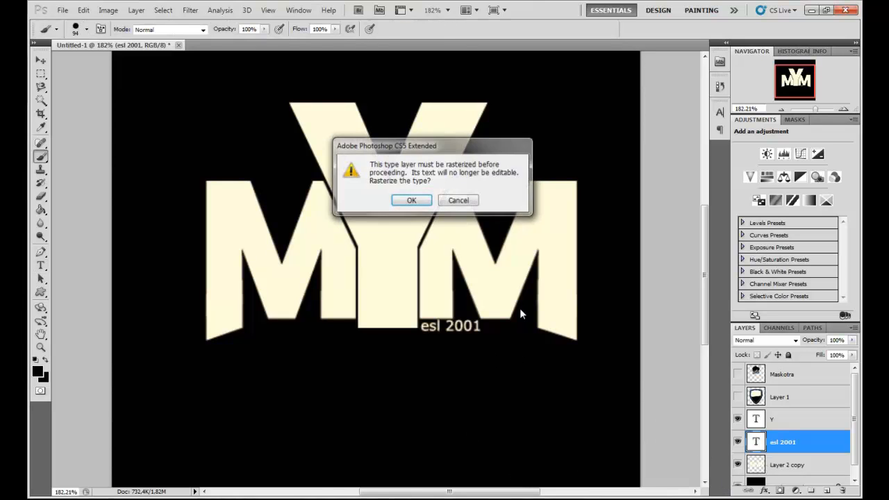
{"action": "left_click", "coordinate": [412, 200]}
{"action": "left_click", "coordinate": [792, 420]}
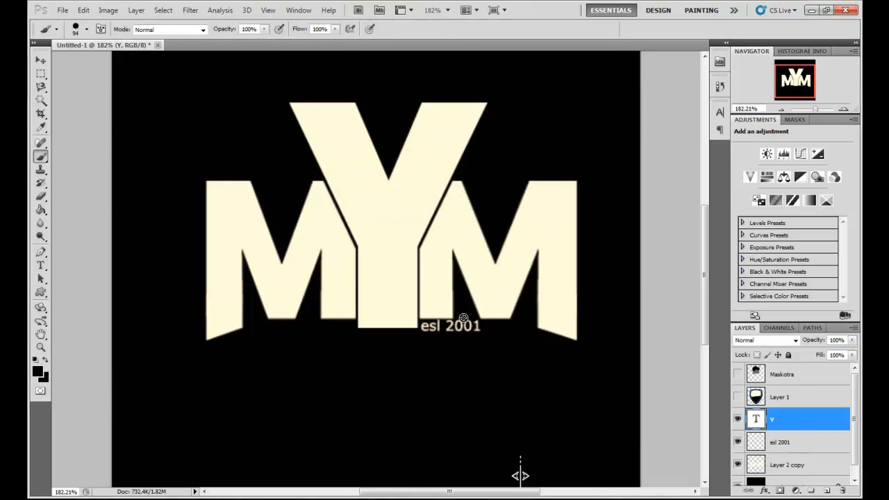
{"action": "left_click", "coordinate": [455, 278]}
{"action": "left_click", "coordinate": [412, 200]}
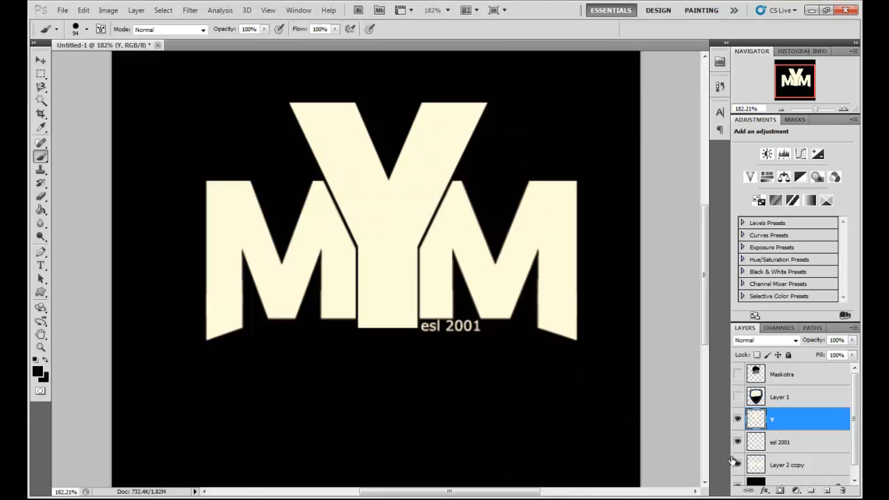
Merge the Y, "esl 2001" and M's layers into one lettering layer.
{"action": "left_click", "coordinate": [786, 475]}
{"action": "left_click", "coordinate": [778, 412], "text": "shift"}
{"action": "right_click", "coordinate": [778, 413]}
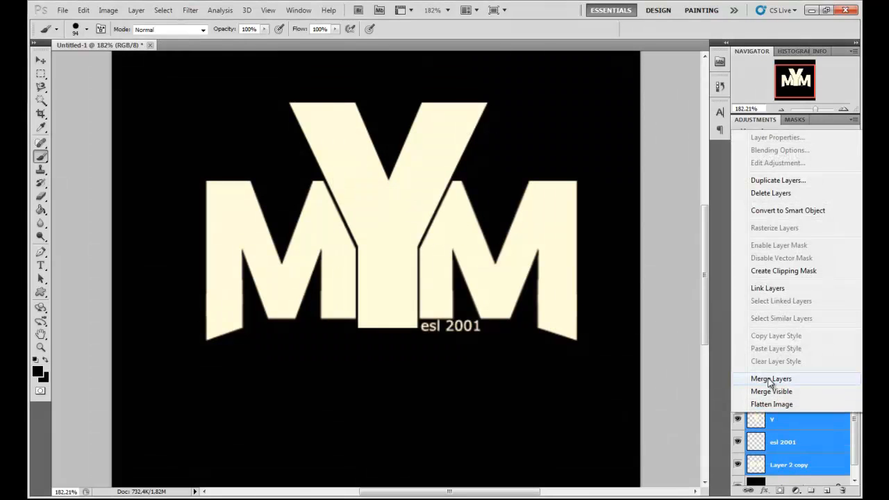
{"action": "left_click", "coordinate": [770, 380]}
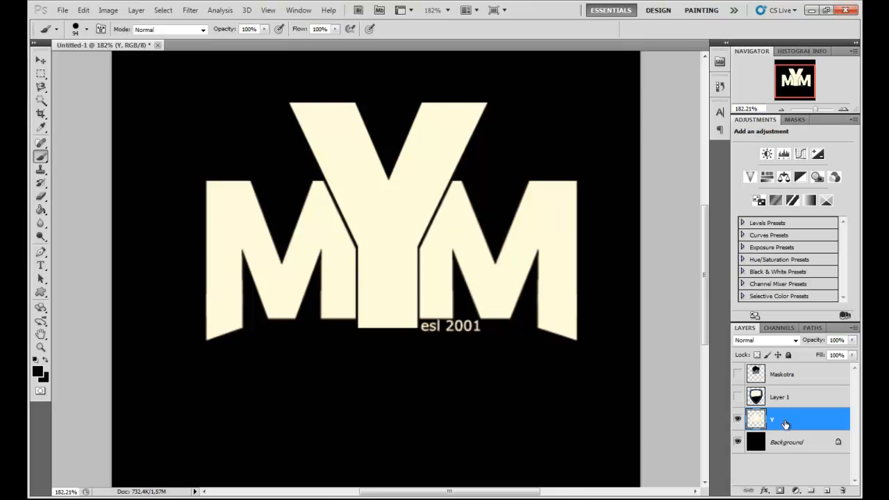
Add a 1 px outside stroke in colour #616161 to the merged lettering layer.
{"action": "right_click", "coordinate": [785, 424]}
{"action": "left_click", "coordinate": [760, 160]}
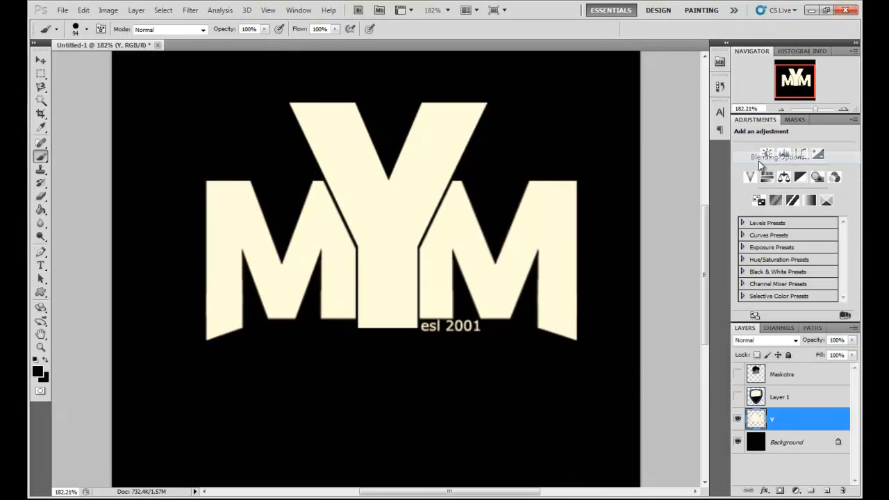
{"action": "left_click", "coordinate": [566, 315]}
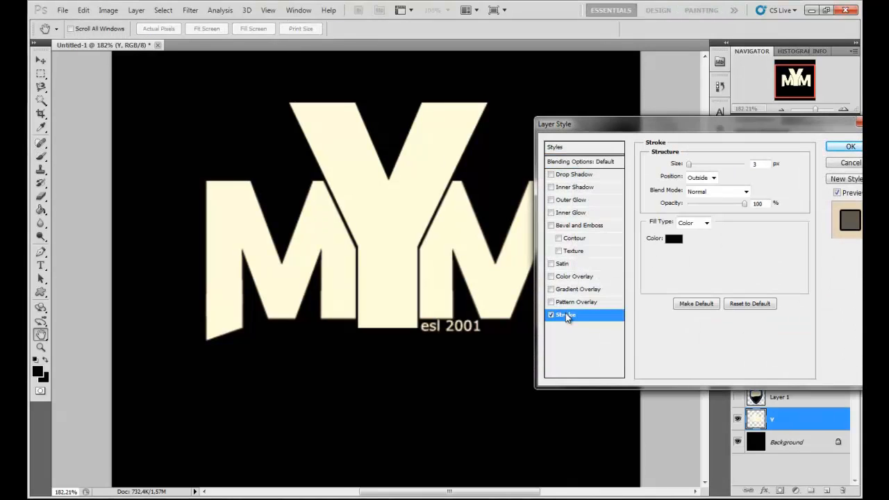
{"action": "left_click", "coordinate": [673, 238]}
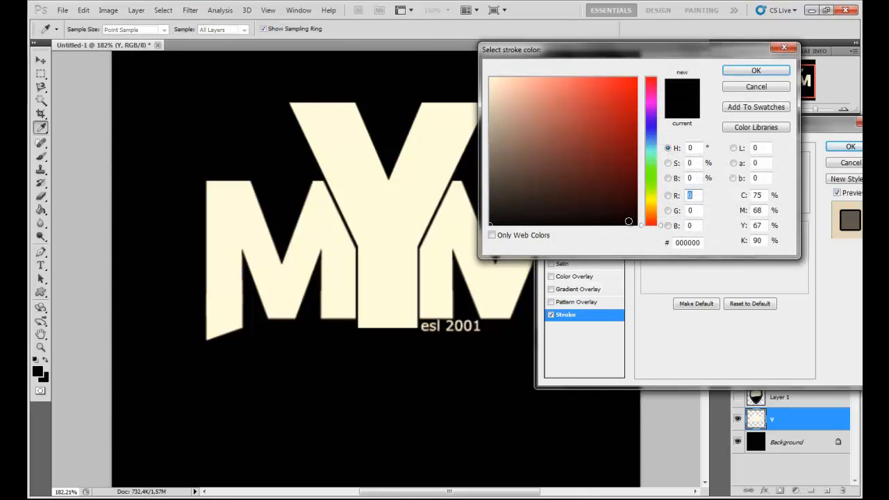
{"action": "left_click_drag", "start_coordinate": [700, 244], "coordinate": [660, 242]}
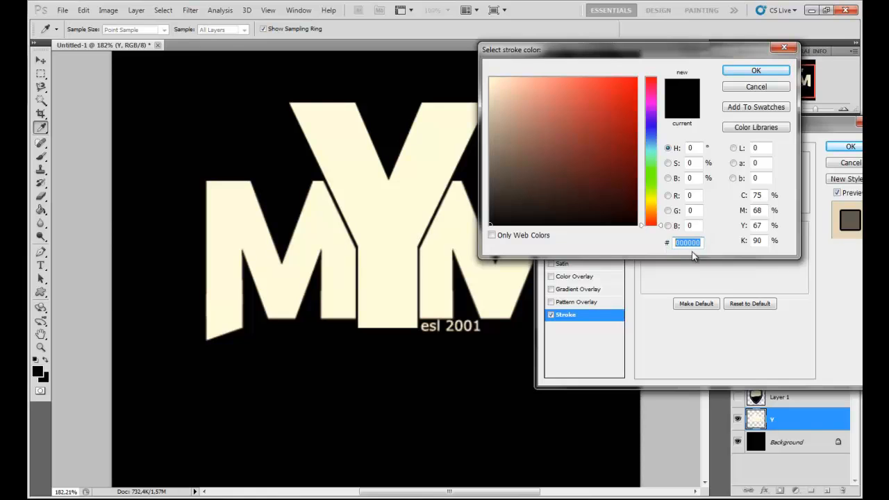
{"action": "type", "text": "6"}
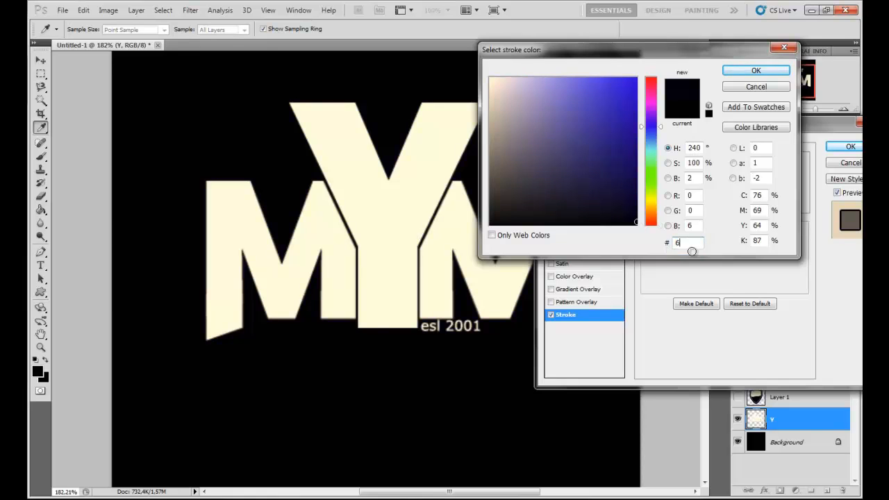
{"action": "type", "text": "16161"}
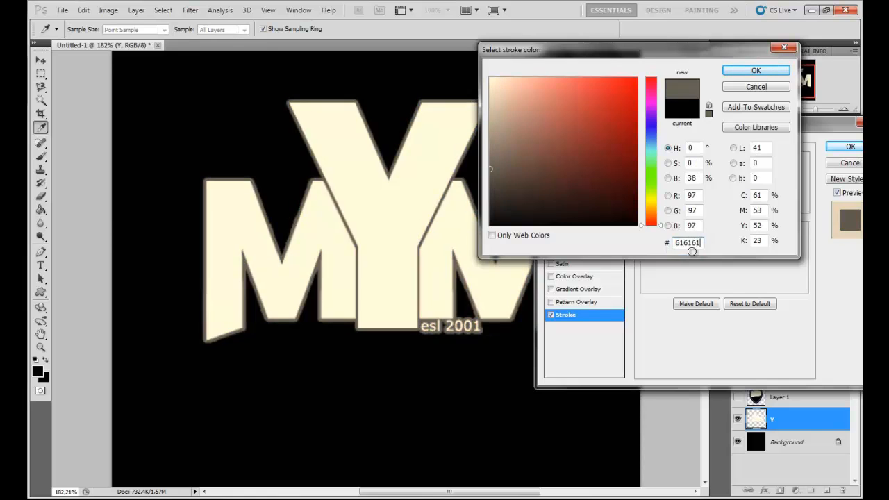
{"action": "left_click", "coordinate": [756, 72]}
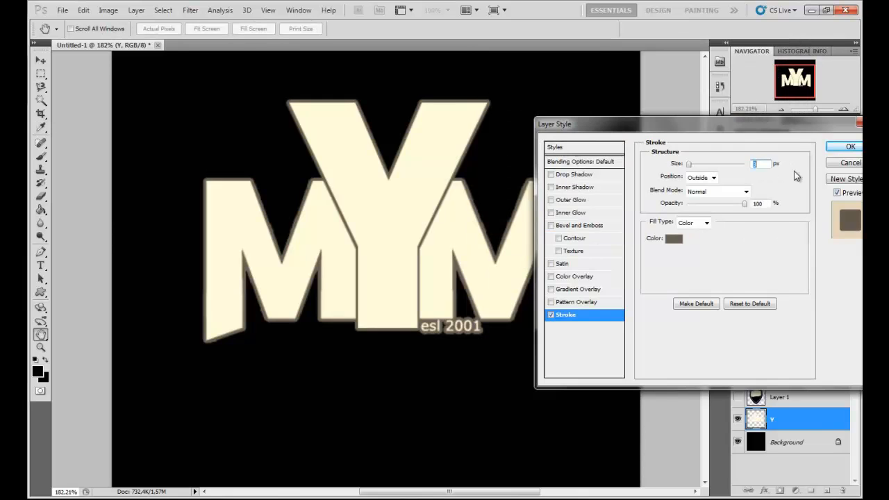
{"action": "type", "text": "1"}
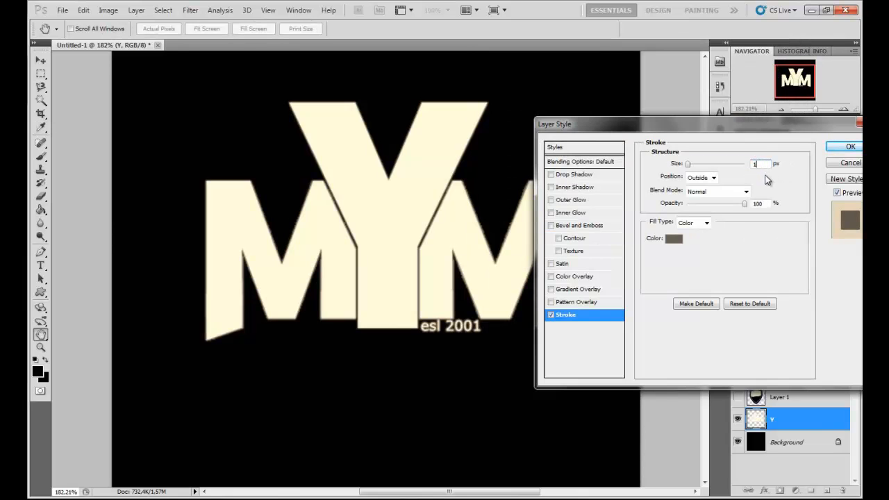
{"action": "left_click", "coordinate": [850, 146]}
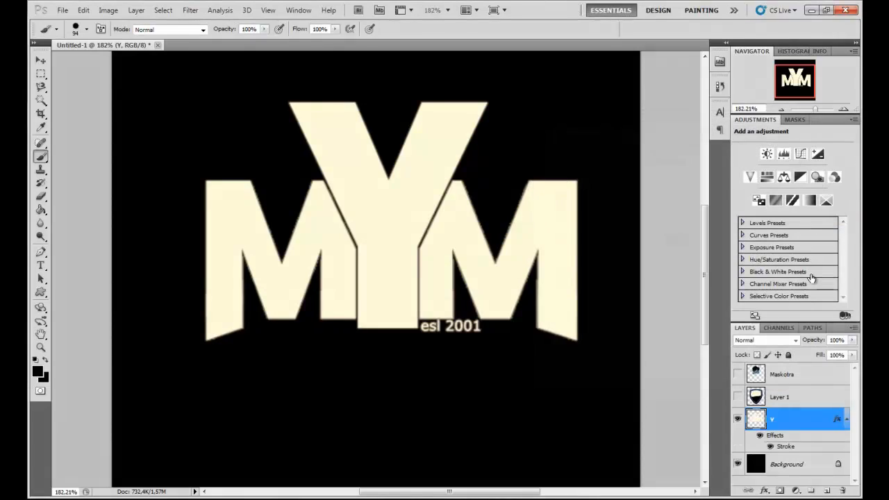
{"action": "left_click_drag", "start_coordinate": [815, 110], "coordinate": [813, 111]}
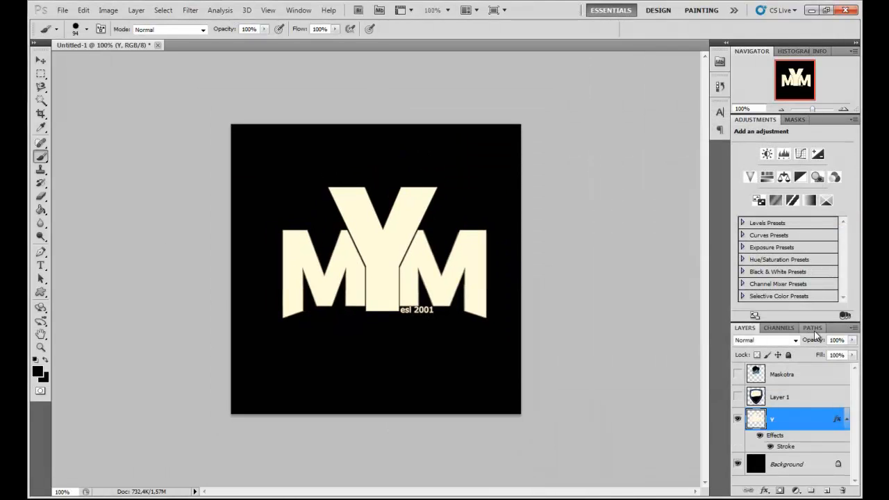
Show the Maskotra and shield layers again and fill the Background layer with the lettering's cream colour.
{"action": "left_click_drag", "start_coordinate": [739, 394], "coordinate": [740, 387]}
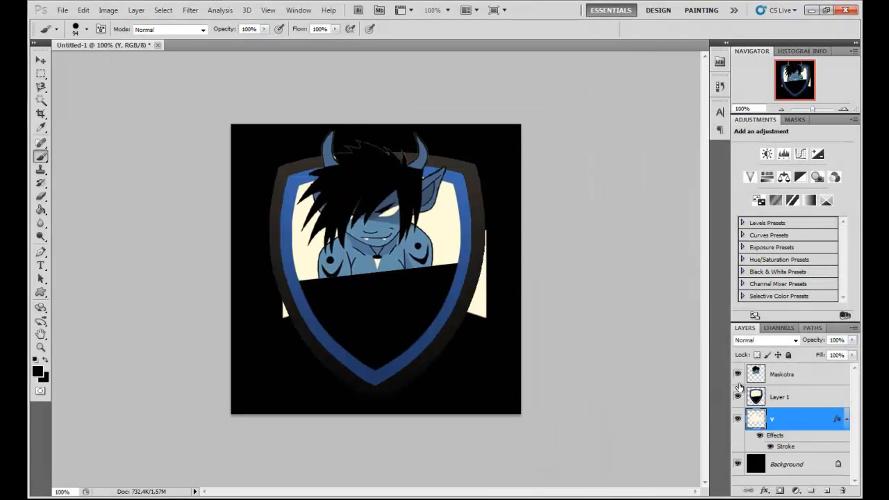
{"action": "left_click", "coordinate": [782, 469]}
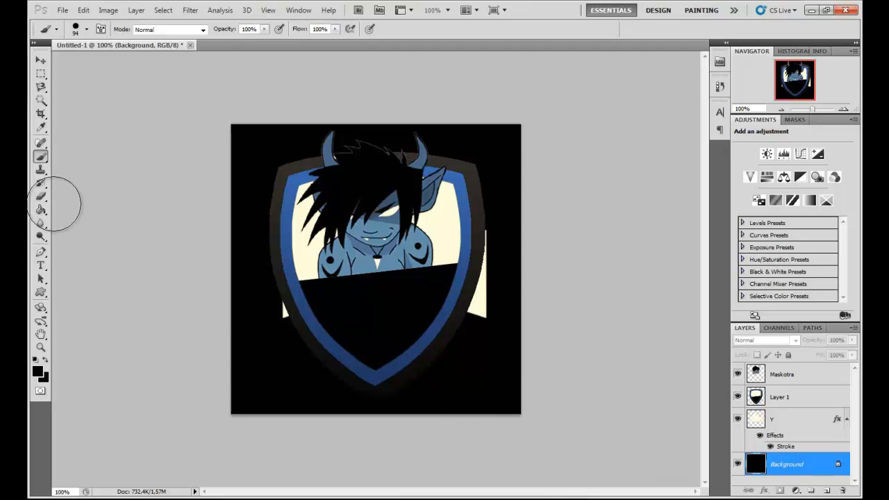
{"action": "left_click", "coordinate": [40, 210]}
{"action": "left_click", "coordinate": [40, 373]}
{"action": "left_click_drag", "start_coordinate": [513, 153], "coordinate": [486, 74]}
{"action": "left_click", "coordinate": [489, 396]}
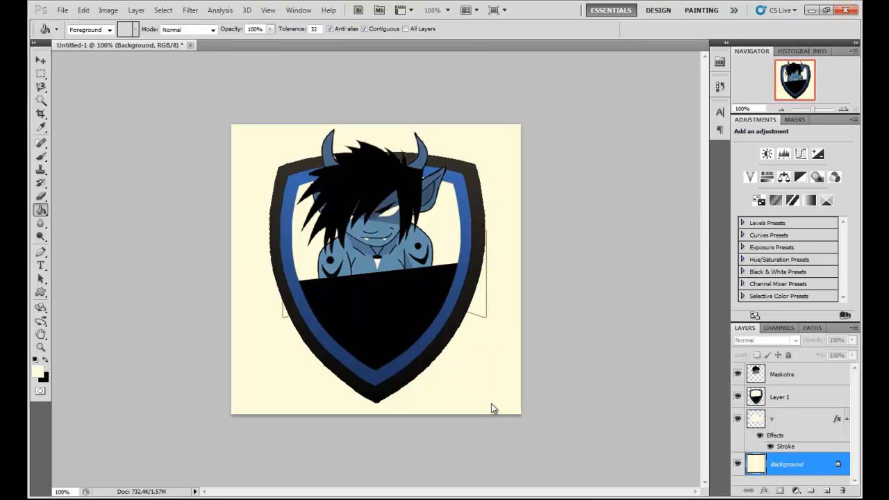
Bring the lettering layer to the top of the stack and transform it to about 60%, rotated about -8°, over the shield's black lower area.
{"action": "left_click", "coordinate": [785, 422]}
{"action": "left_click_drag", "start_coordinate": [785, 422], "coordinate": [785, 373]}
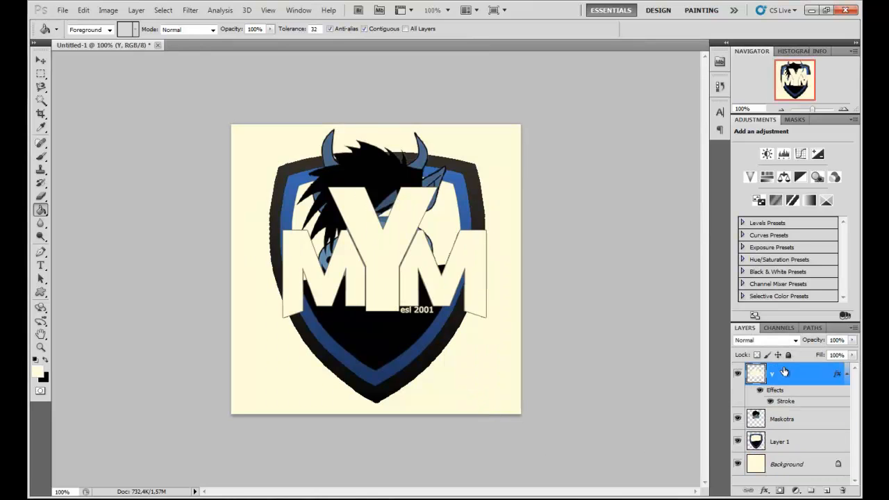
{"action": "key", "text": "ctrl+t"}
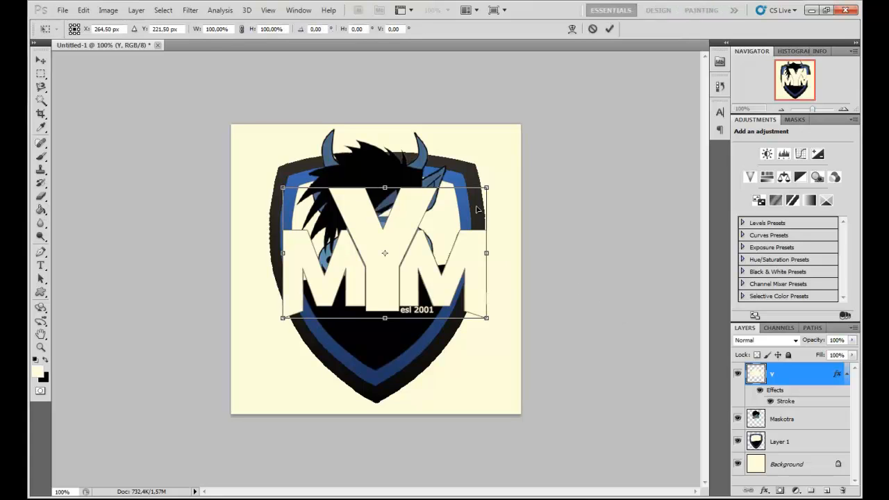
{"action": "left_click_drag", "start_coordinate": [487, 187], "coordinate": [427, 226]}
{"action": "left_click_drag", "start_coordinate": [365, 287], "coordinate": [403, 332]}
{"action": "left_click_drag", "start_coordinate": [436, 254], "coordinate": [441, 254]}
{"action": "left_click_drag", "start_coordinate": [395, 305], "coordinate": [406, 307]}
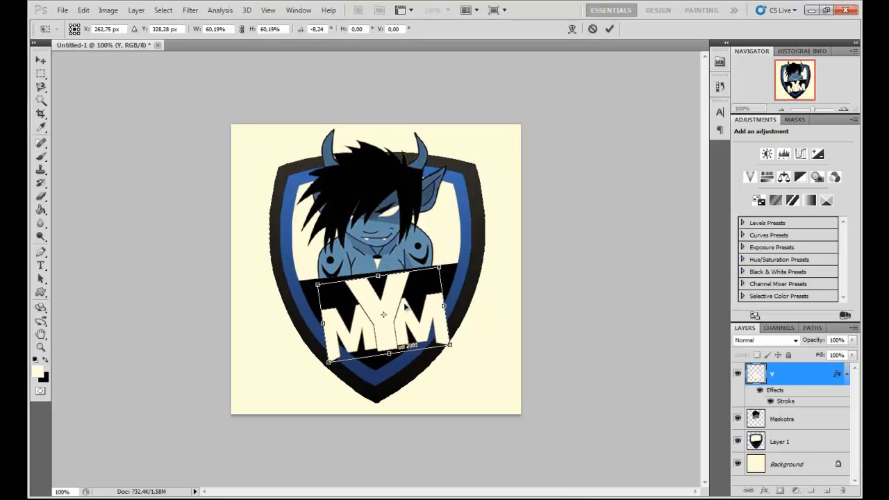
{"action": "left_click_drag", "start_coordinate": [446, 260], "coordinate": [447, 262]}
{"action": "left_click_drag", "start_coordinate": [409, 298], "coordinate": [417, 293]}
{"action": "left_click", "coordinate": [611, 28]}
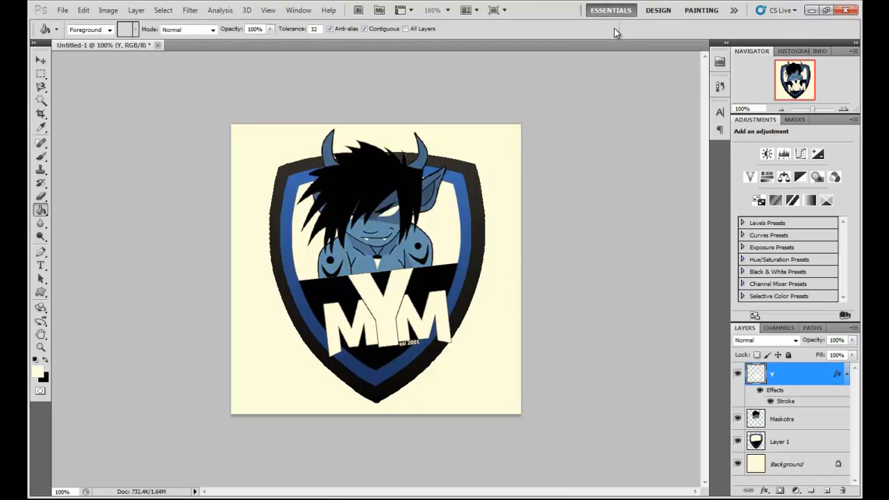